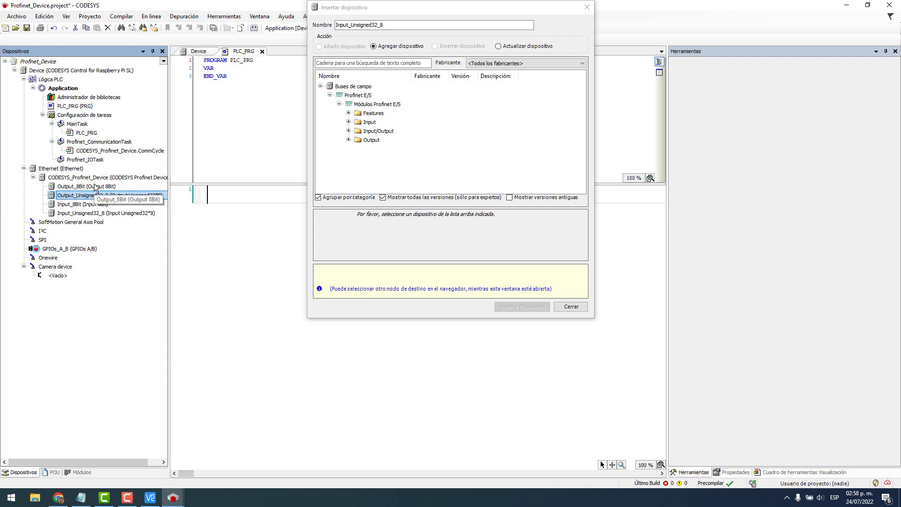
Close the device insertion dialog and view the bit addresses of Output Data in the Output_8Bit module's I/O mapping.
double_click(93, 186)
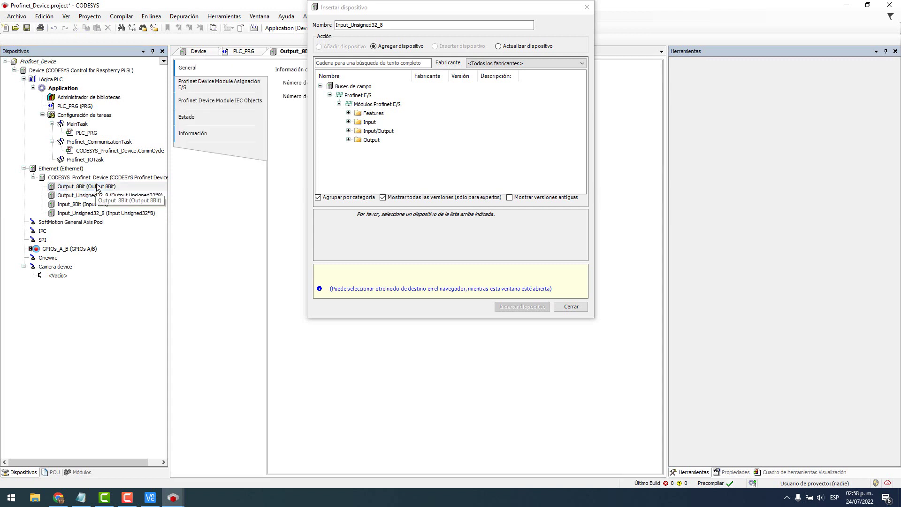
click(588, 8)
click(213, 87)
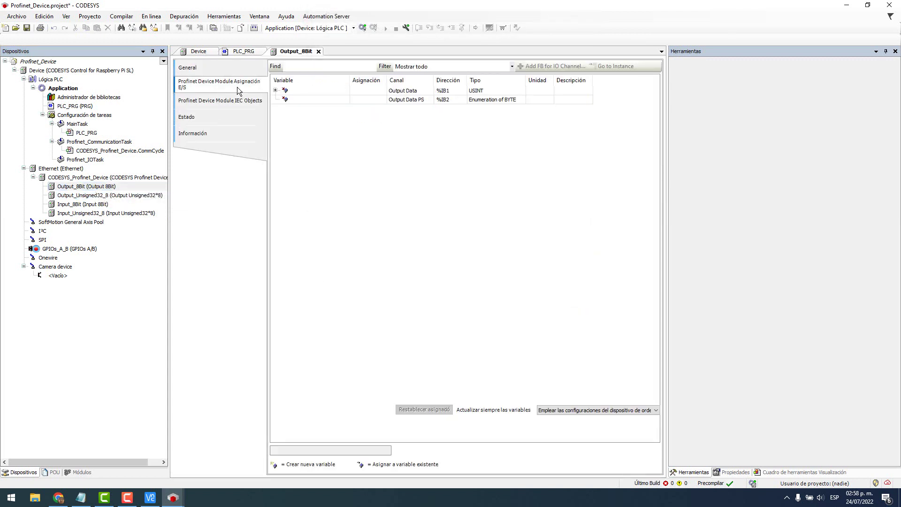
click(276, 90)
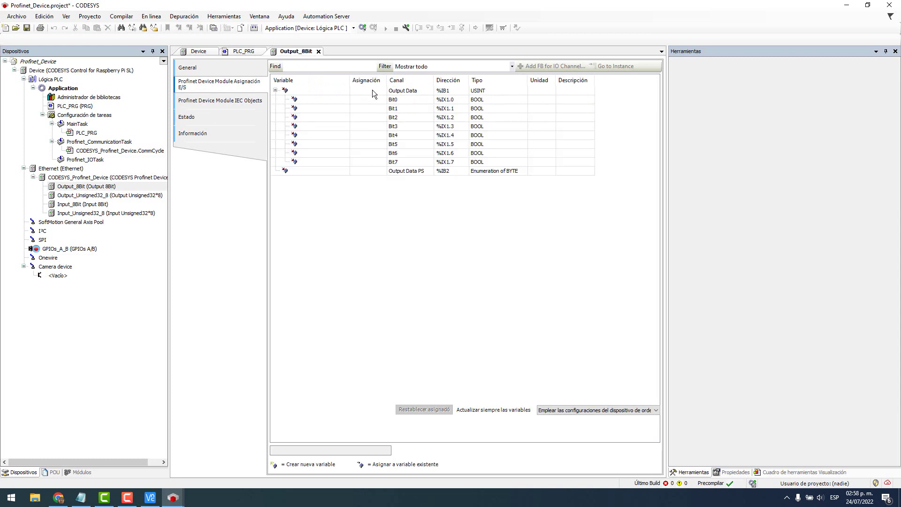
click(392, 98)
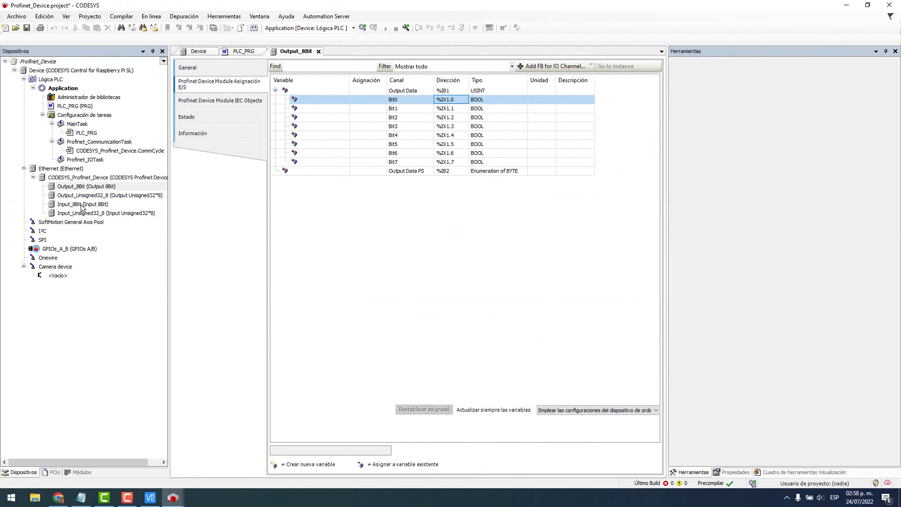
View the bit addresses of Input Data in the Input_8Bit module's I/O mapping.
double_click(81, 207)
click(210, 89)
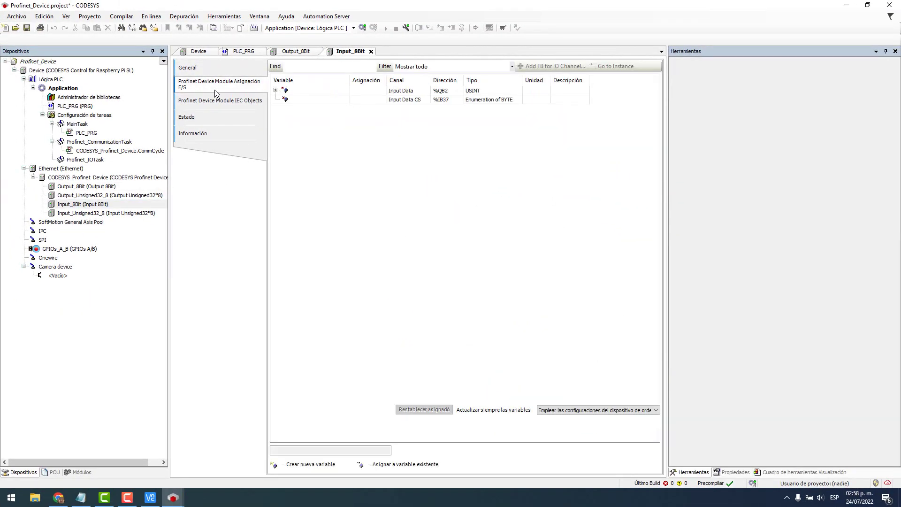
click(275, 90)
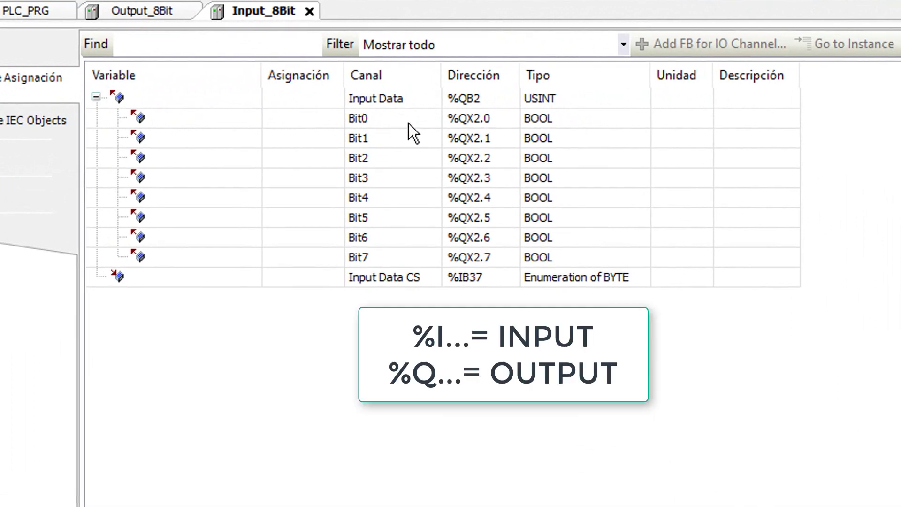
click(443, 125)
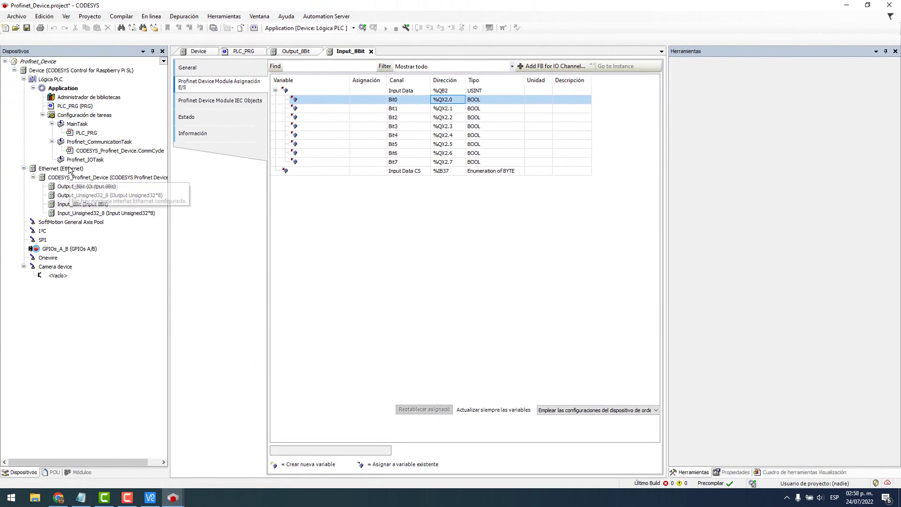
Browse the network adapters for the Ethernet node's interface and select eth0.
click(70, 169)
double_click(70, 169)
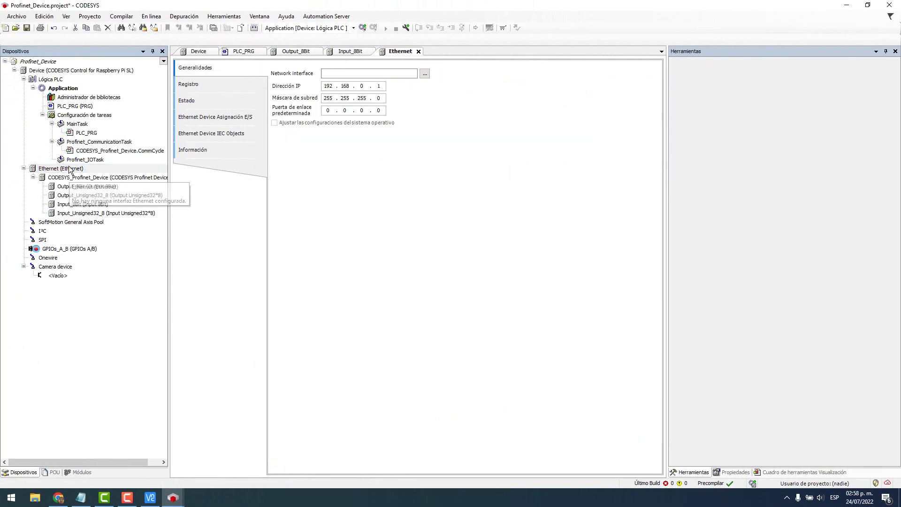
click(425, 74)
click(392, 211)
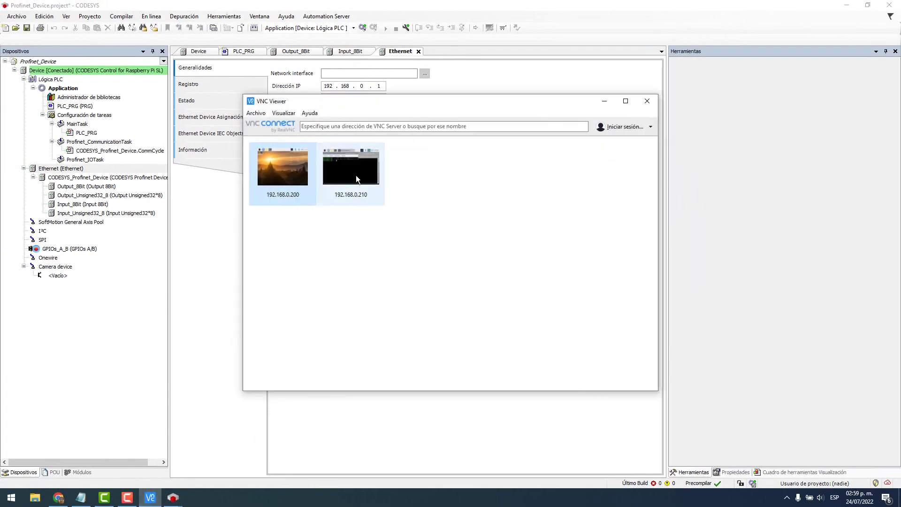
Switch to VNC Viewer, connect to 192.168.0.200, and open /etc/CODESYSControl_User.cfg with sudo nano in a terminal.
double_click(292, 176)
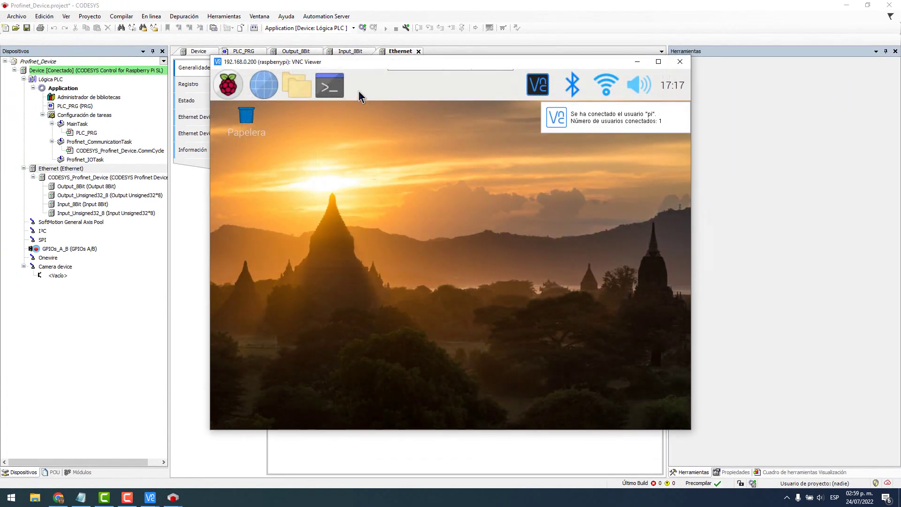
key(ctrl+alt+t)
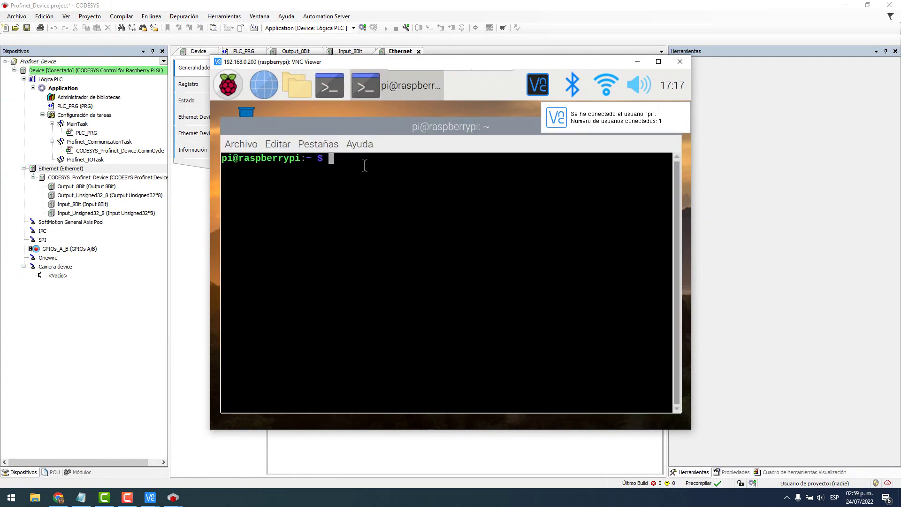
text(sudo nano /etc/CODESYSControl_User.cfg)
key(Return)
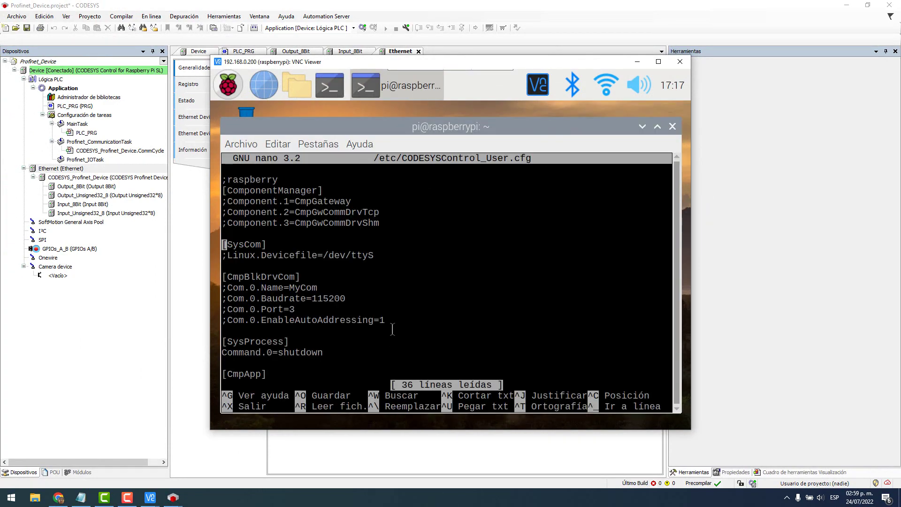
Examine the adapter name in the [SysSocket] section at the end of the configuration file.
key(Down)
key(Down)
key(Down)
key(Down)
key(Down)
key(Down)
key(Down)
key(Down)
key(Down)
key(Down)
key(Down)
key(Down)
key(Down)
key(Down)
key(Down)
key(Down)
key(Down)
key(Down)
key(Down)
key(Down)
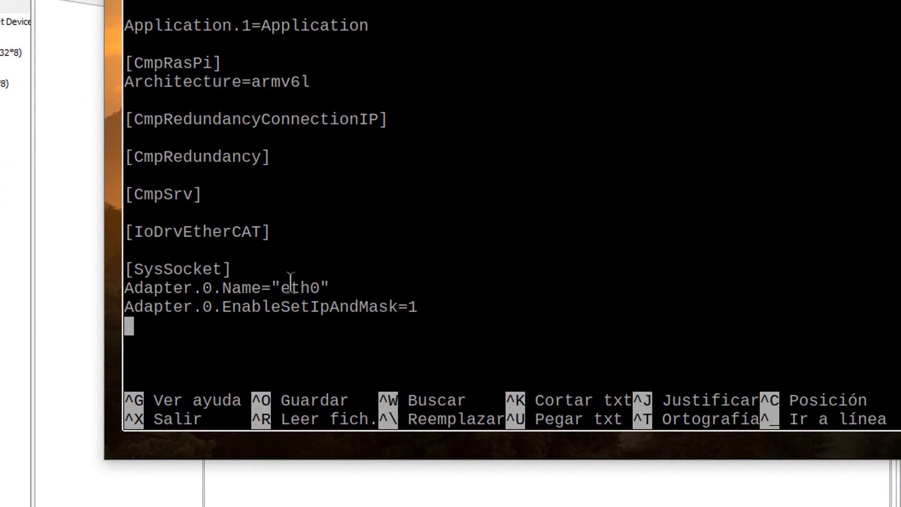
drag(283, 287, 319, 295)
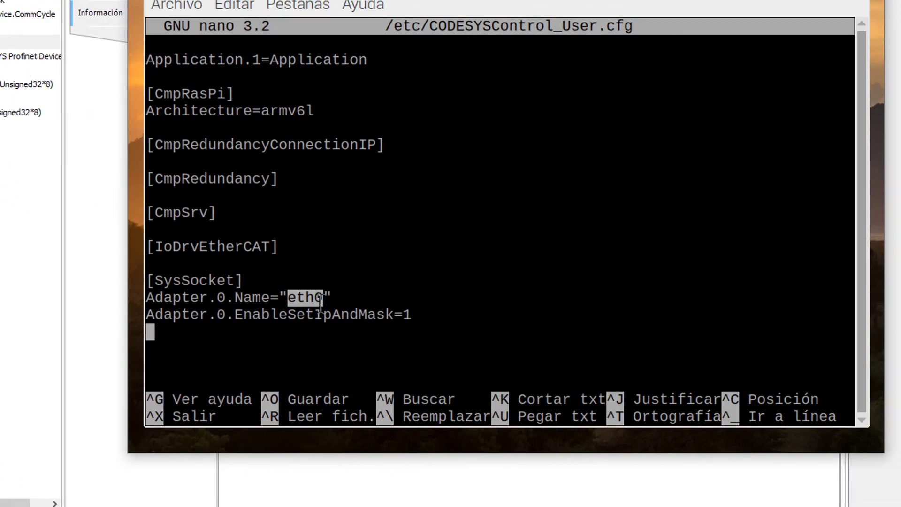
Switch back to CODESYS and apply eth0 as the Ethernet node's network interface.
key(alt+Tab)
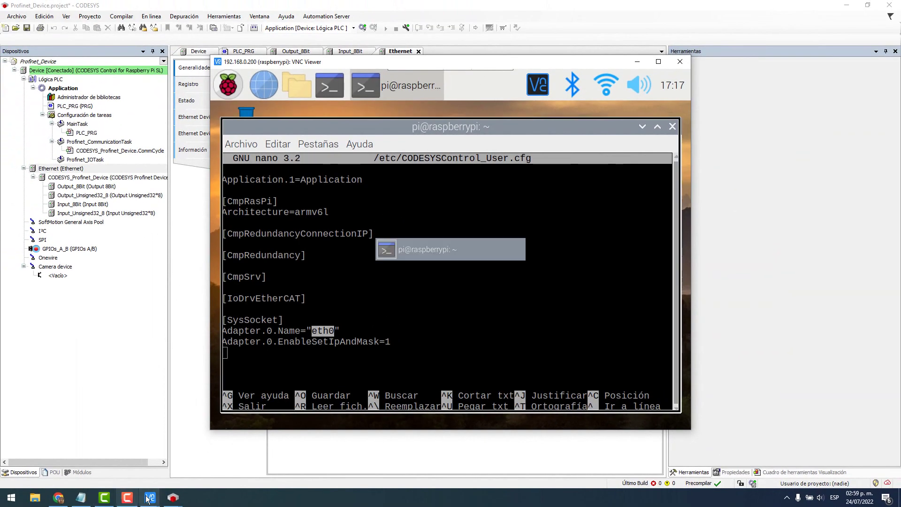
click(178, 497)
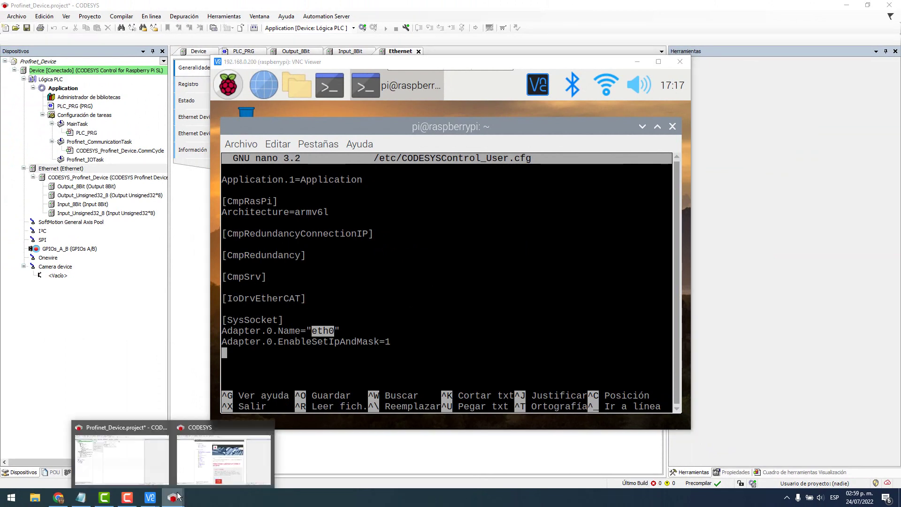
click(222, 453)
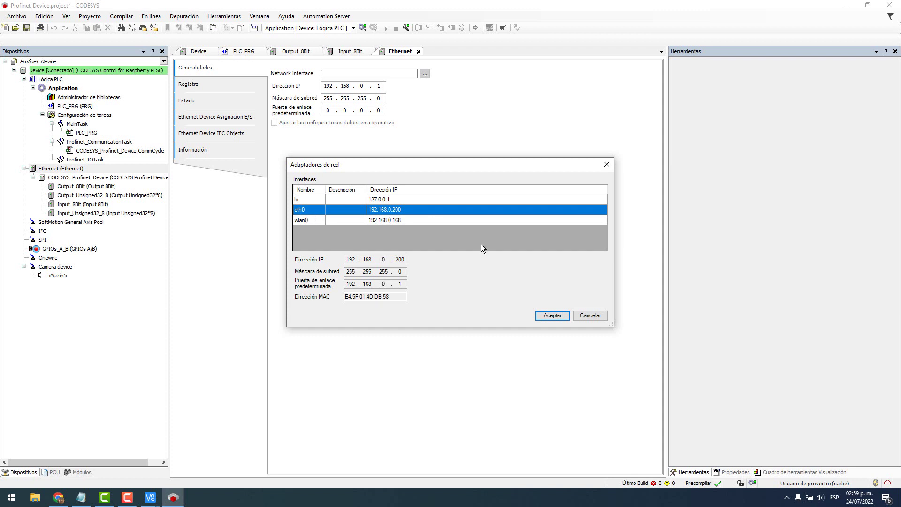
click(556, 315)
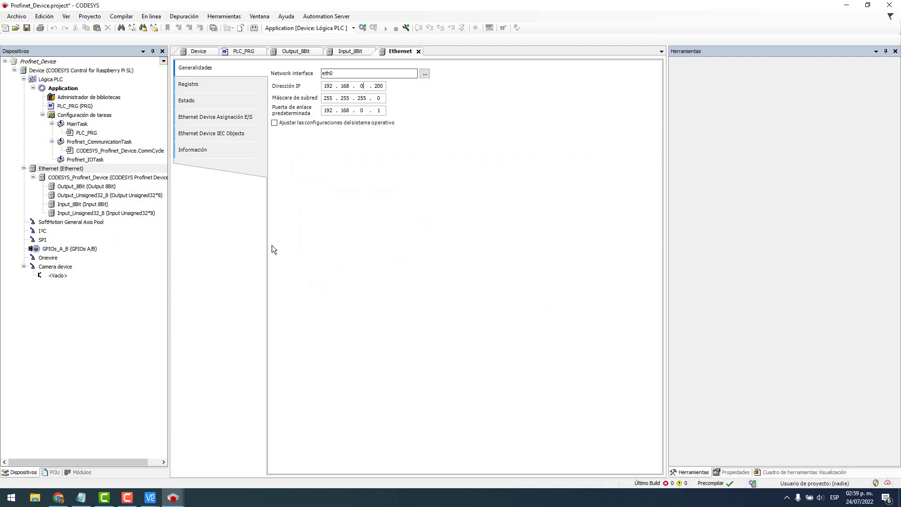
Set CODESYS_Profinet_Device to use project parameters for IP and name assignment, and check its station name.
click(82, 179)
double_click(82, 179)
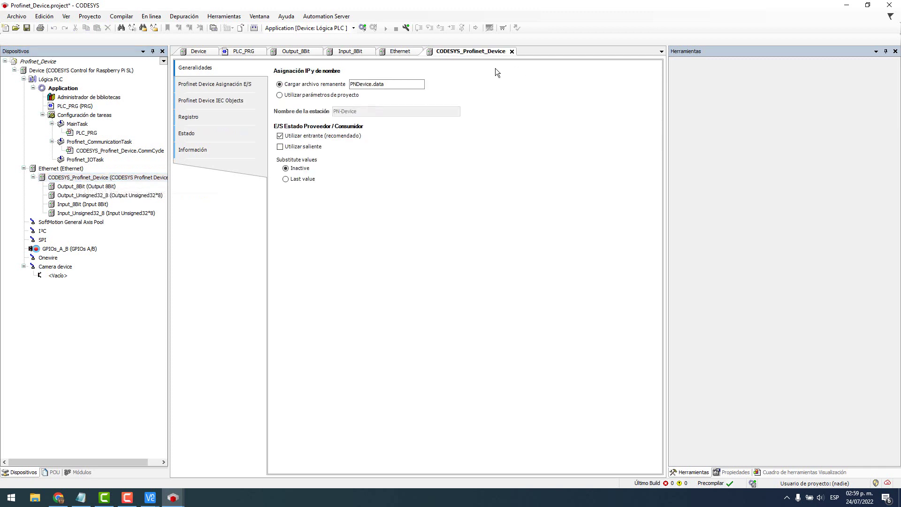
click(279, 96)
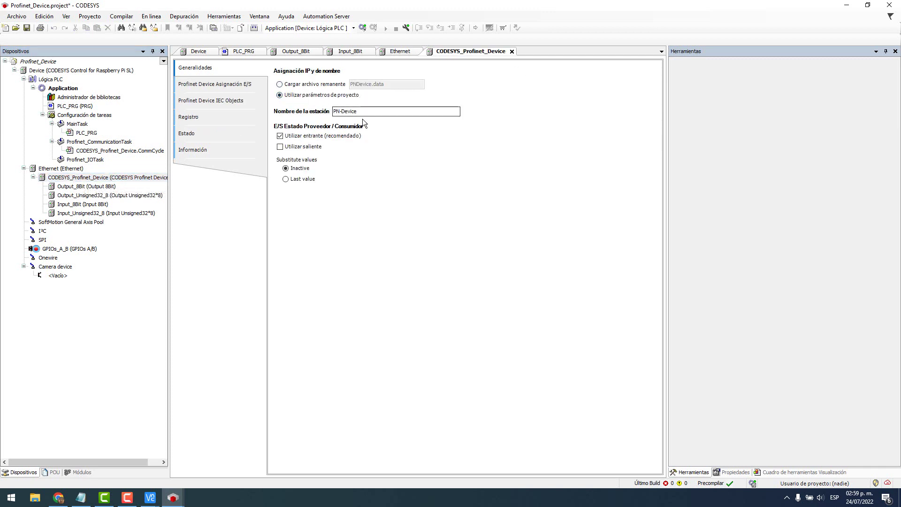
drag(364, 111, 328, 113)
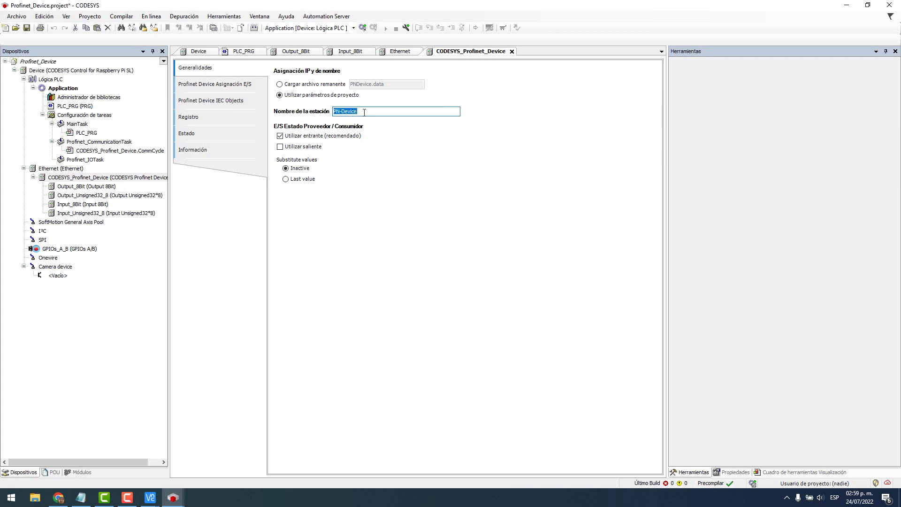
click(393, 112)
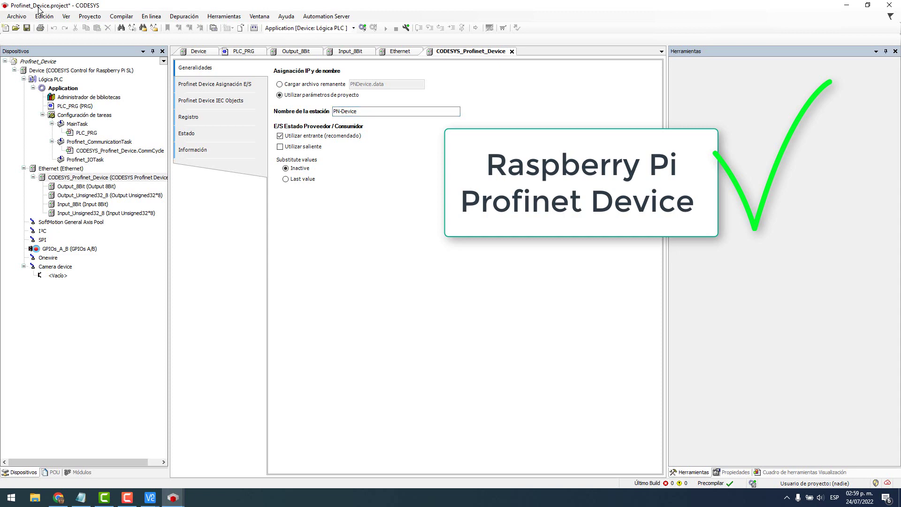
In the other CODESYS window, start a new standard project named Profinet_Controller.
click(173, 498)
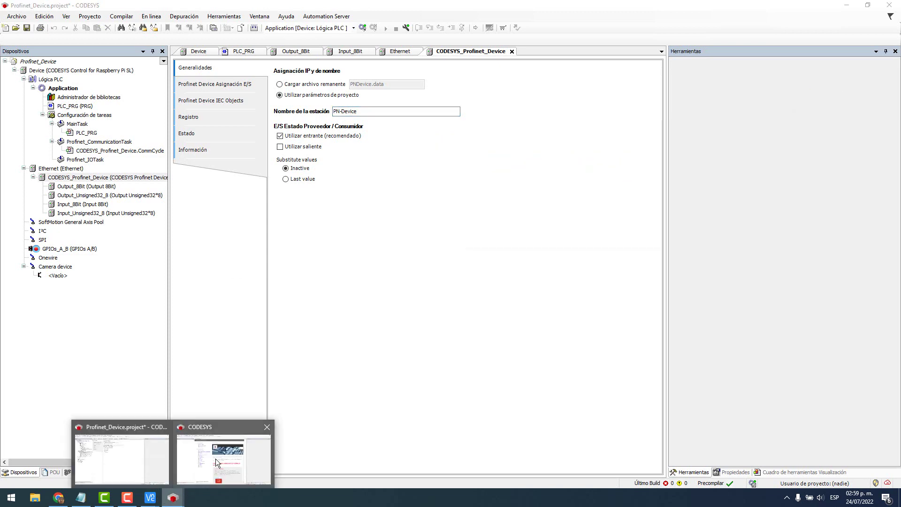
click(218, 463)
click(239, 104)
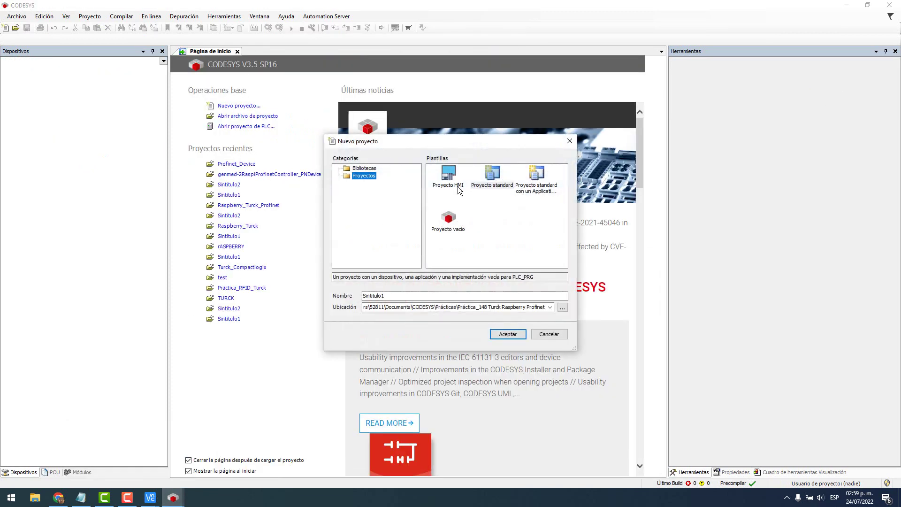
click(499, 184)
double_click(430, 295)
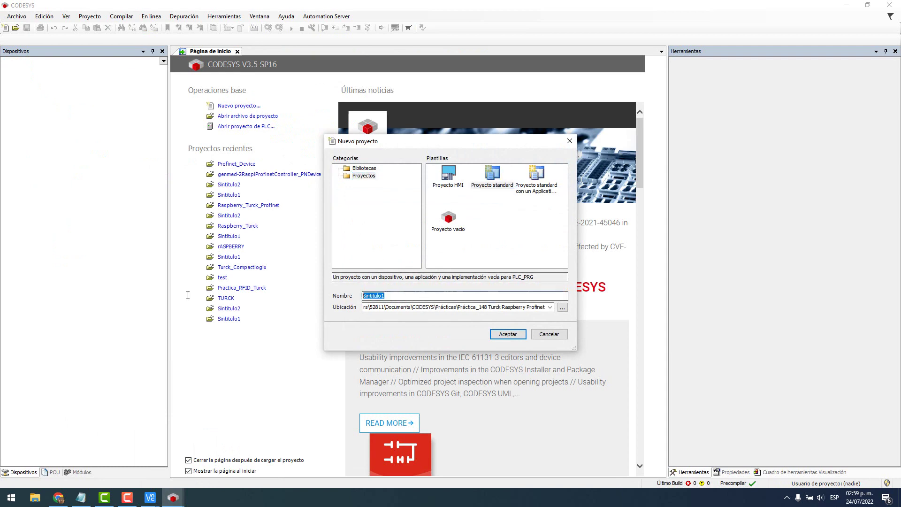
key(Caps_Lock)
text(Profinet)
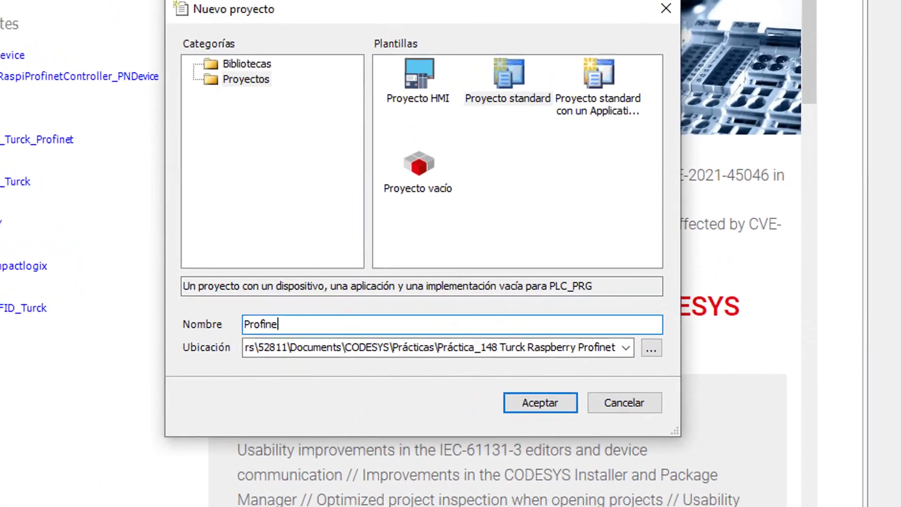
text(_Controller)
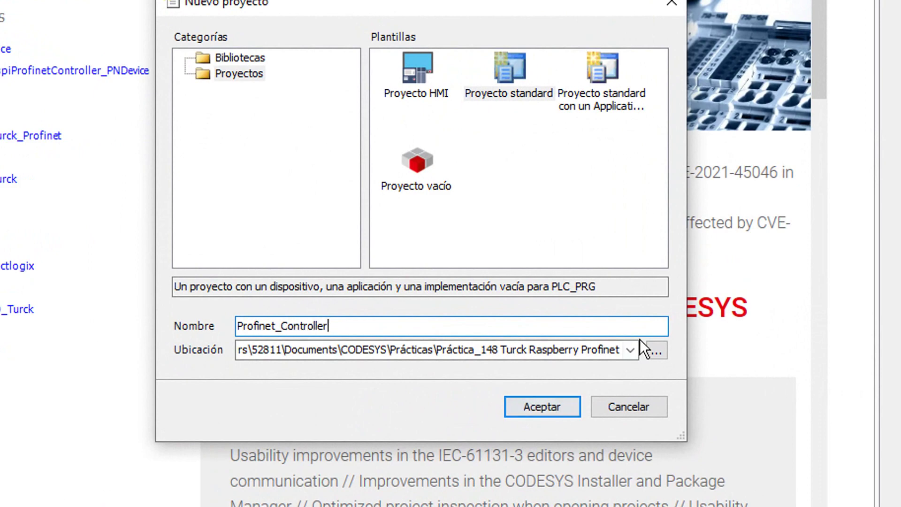
Create the project in the folder "Práctica_149 Comunicar Raspberrys via Profinet" for CODESYS Control for Raspberry Pi SL, with PLC_PRG in ladder diagram (LD).
click(658, 352)
scroll(446, 282, down, 20)
scroll(506, 253, down, 7)
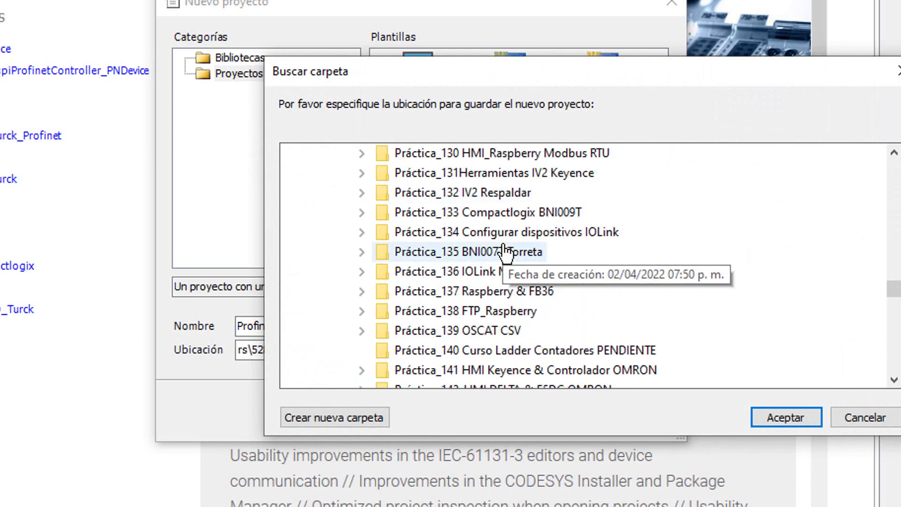
click(540, 350)
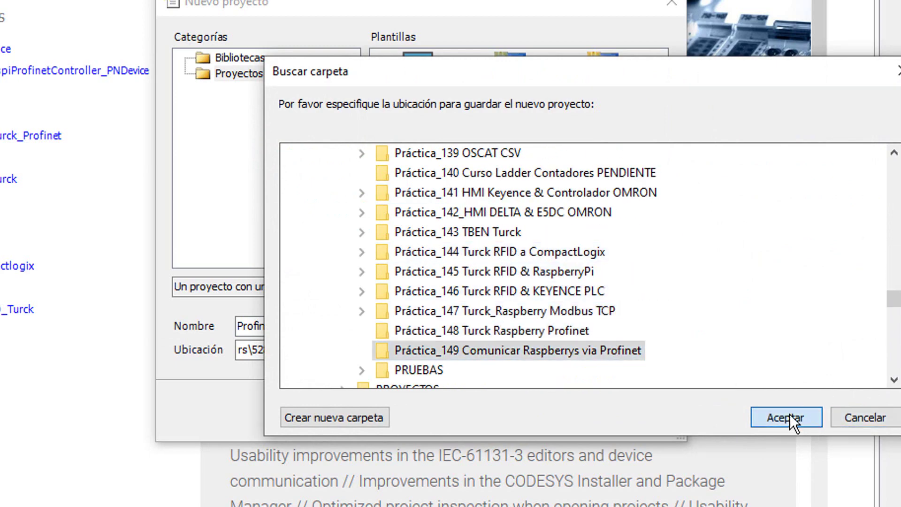
click(786, 418)
click(543, 406)
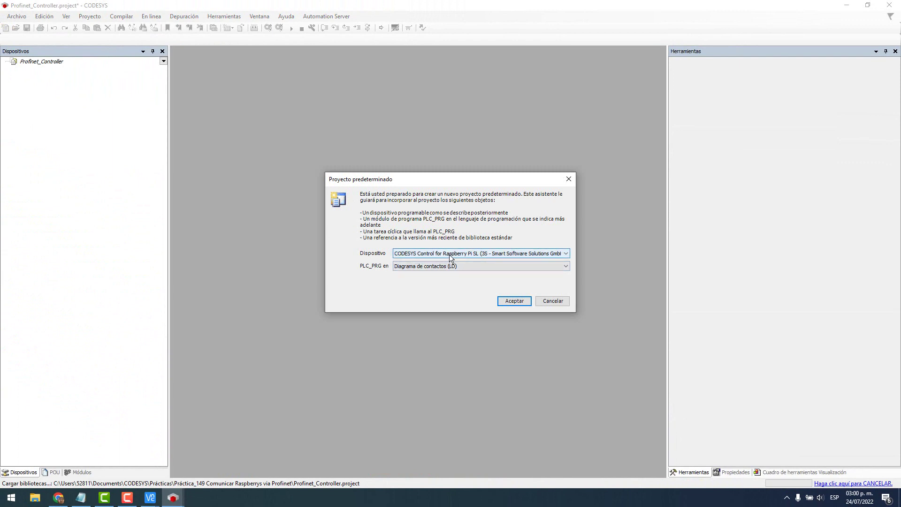
click(508, 303)
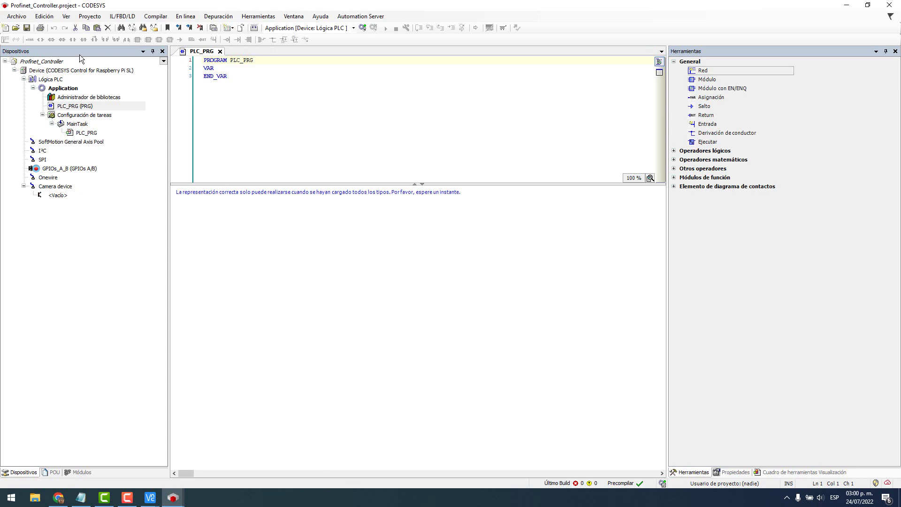
Scan the network from the Device's communication settings and set raspberrypi [0000.C0D2] as the active controller.
double_click(68, 71)
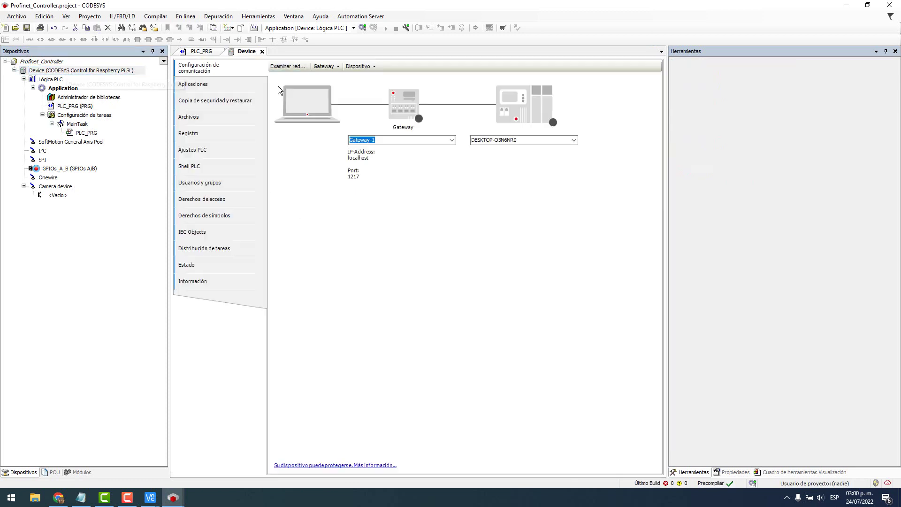
click(288, 66)
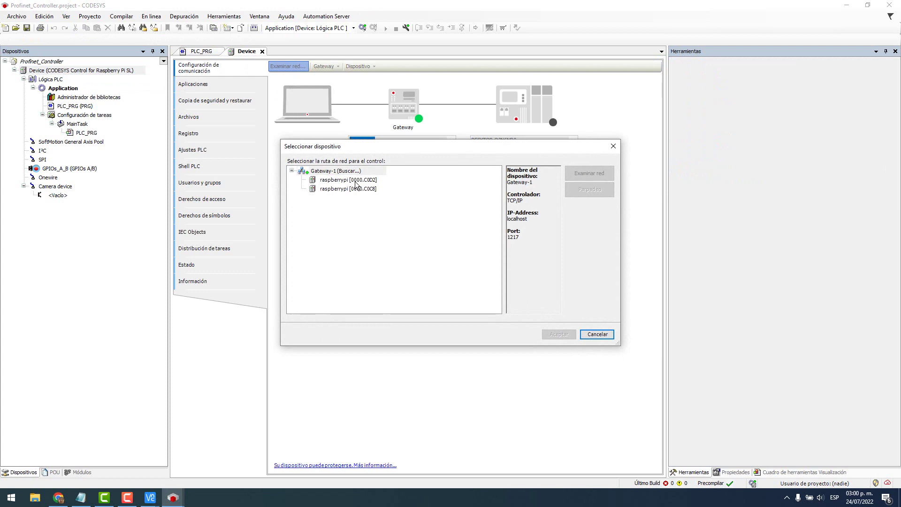
click(366, 190)
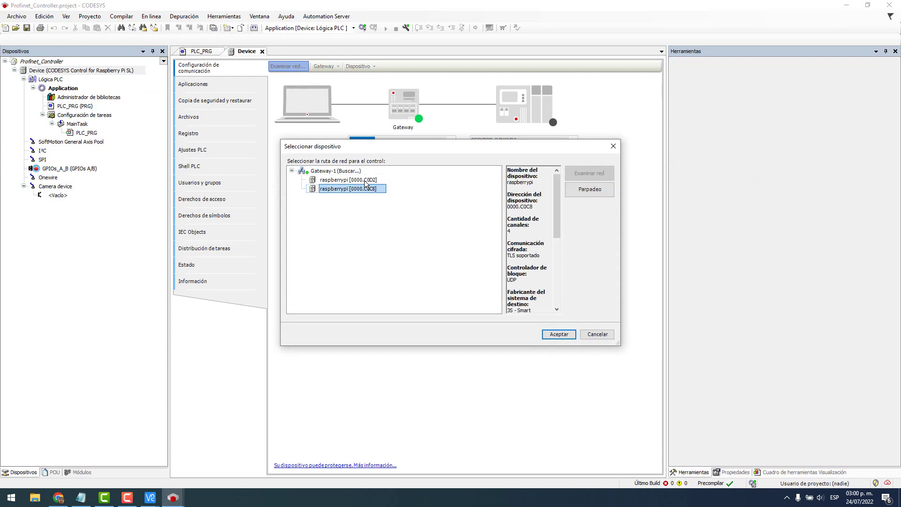
click(366, 180)
double_click(361, 181)
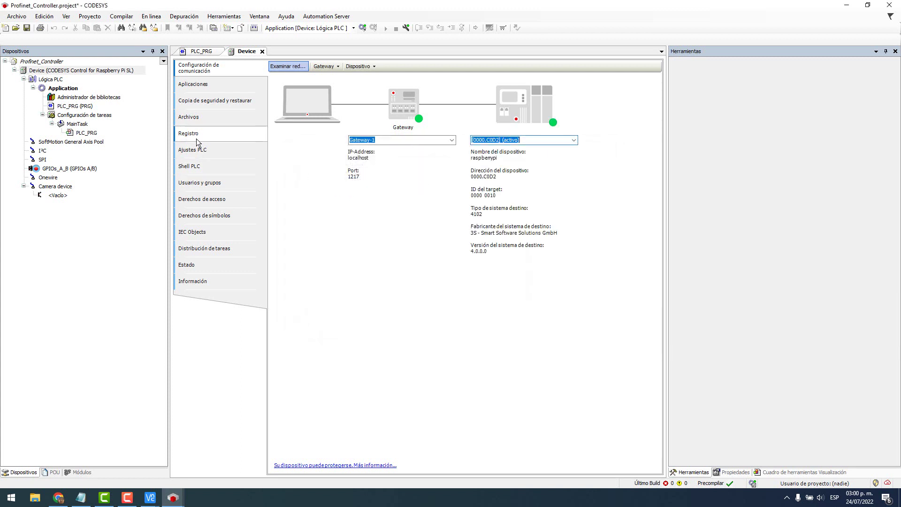
In the Device's PLC settings, set always updating variables to "Activado 2 (siempre en tarea de ciclo de bus)" and accept the warning.
click(217, 151)
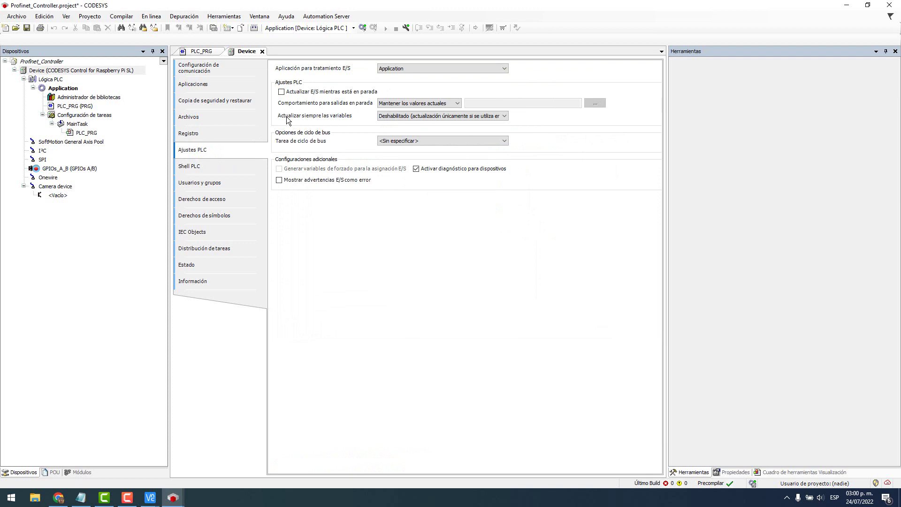
click(394, 117)
click(387, 137)
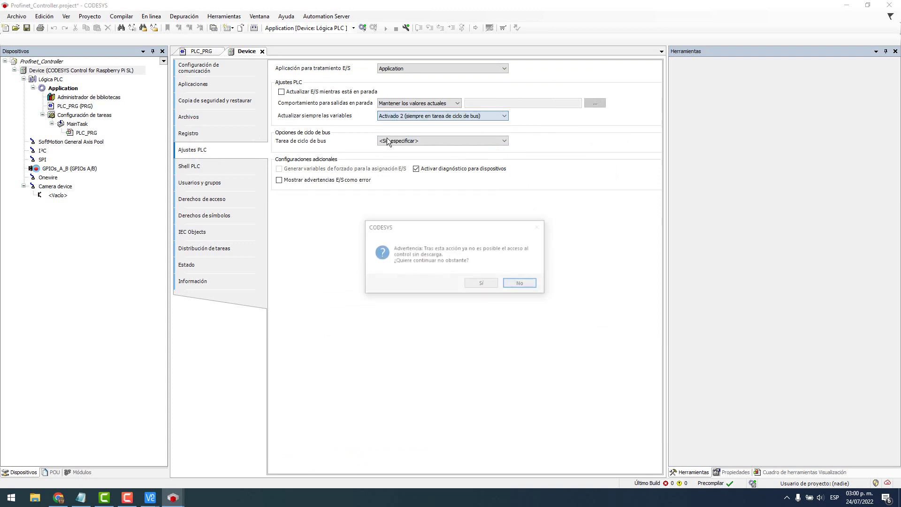
click(480, 284)
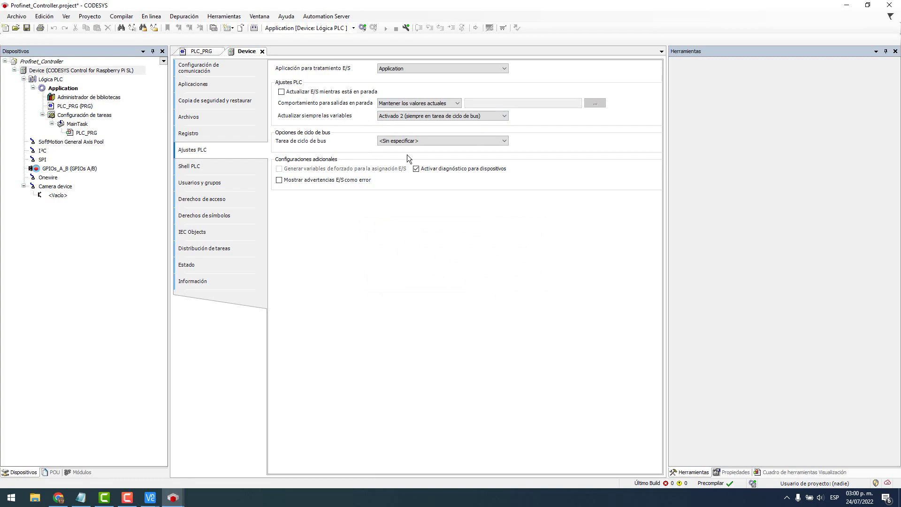
Add the 3S - Smart Software Solutions Ethernet adapter version 3.5.16.0 under Device, with all device versions listed.
right_click(80, 69)
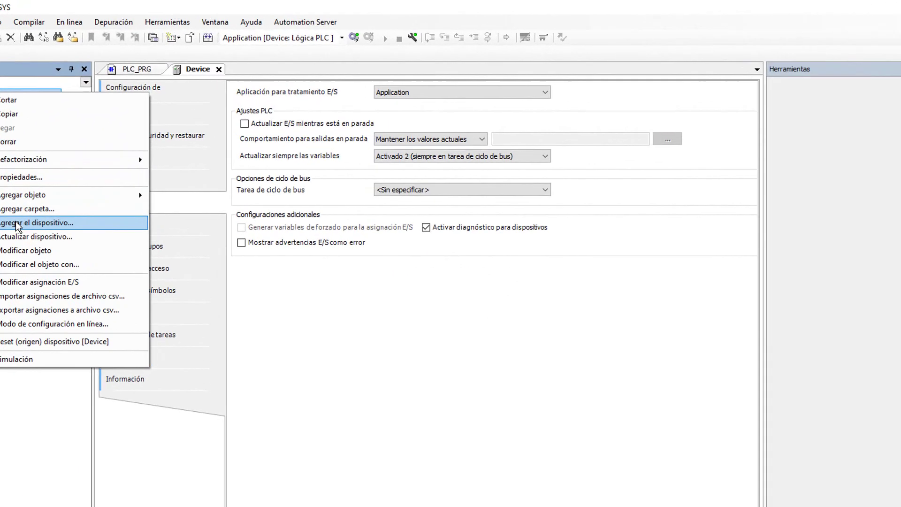
click(18, 223)
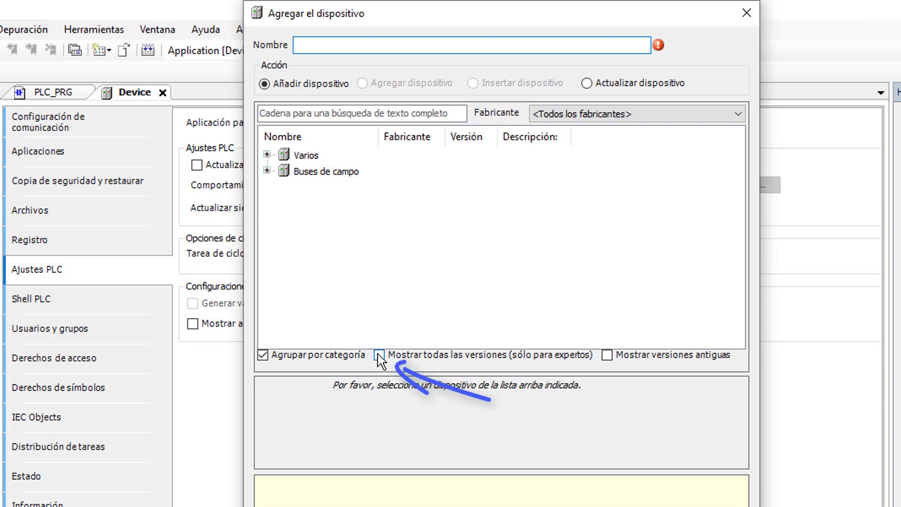
click(379, 356)
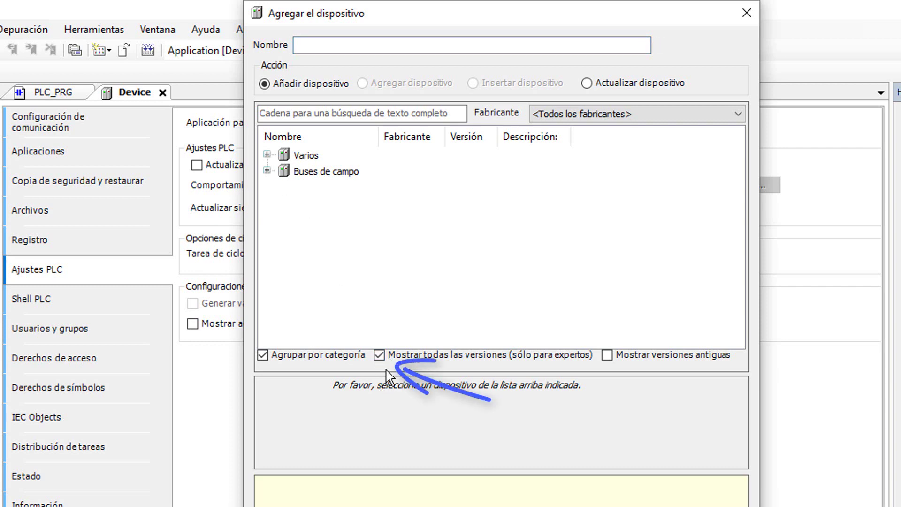
click(267, 171)
click(284, 186)
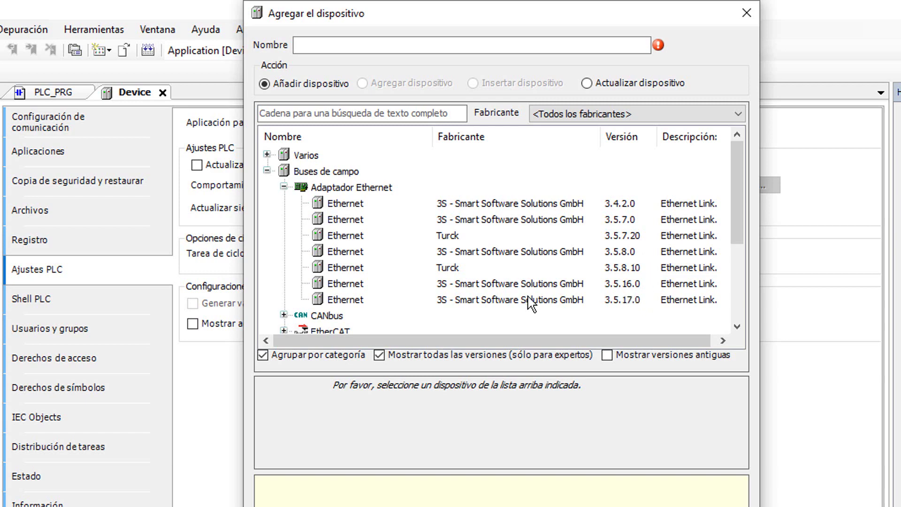
click(459, 284)
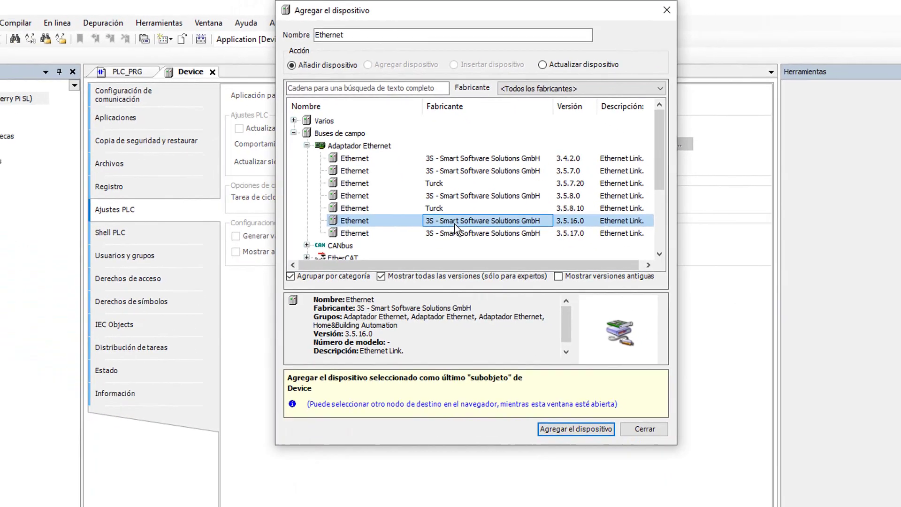
double_click(473, 287)
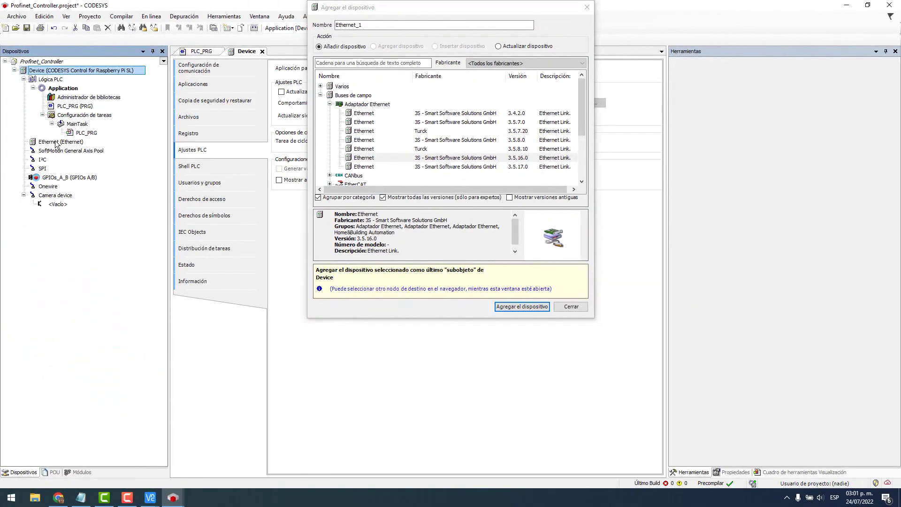
Add the Profinet master PN-Controller version 3.5.16.0 under the Ethernet adapter.
click(49, 141)
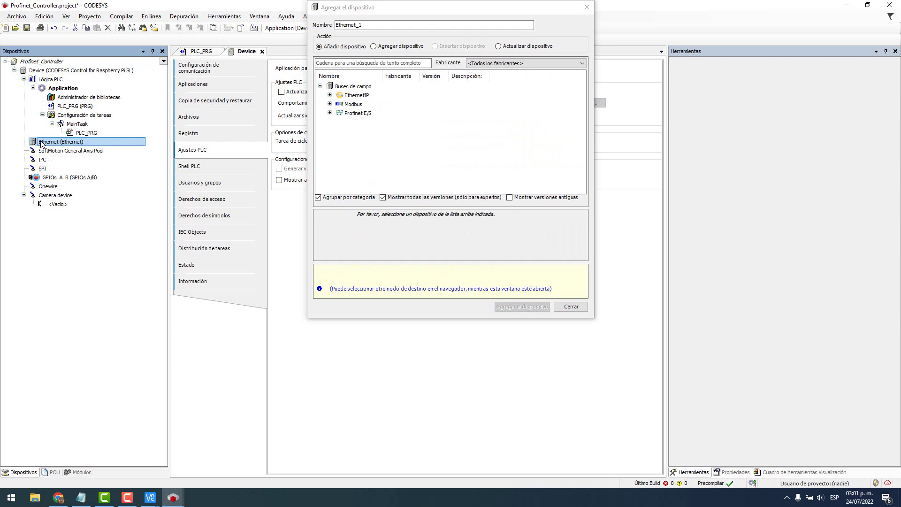
click(330, 113)
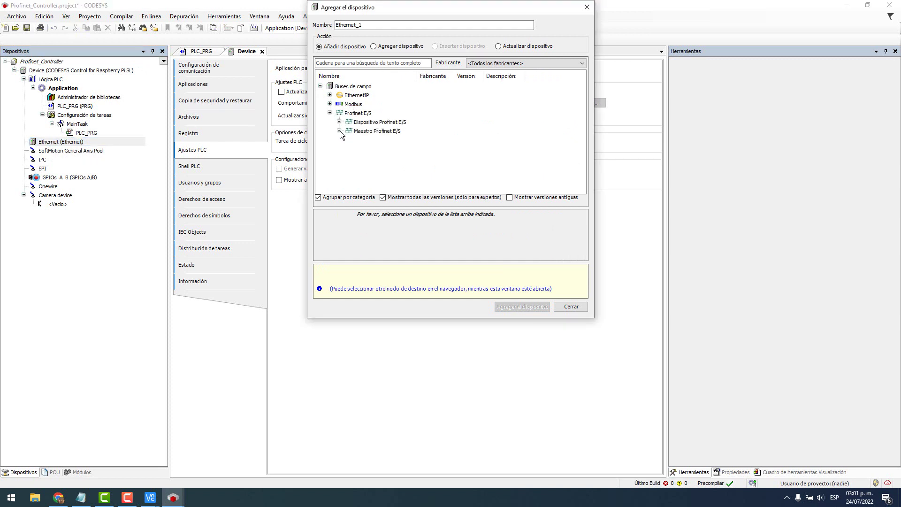
click(339, 131)
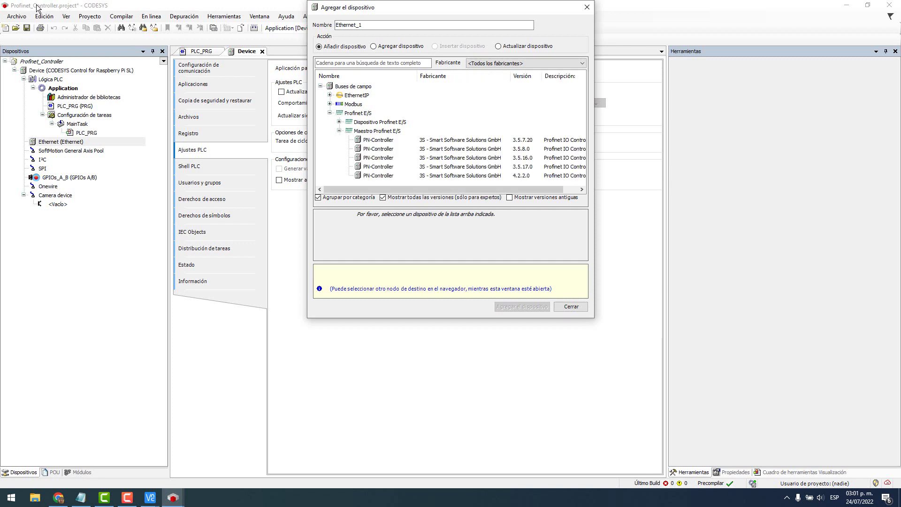
click(498, 160)
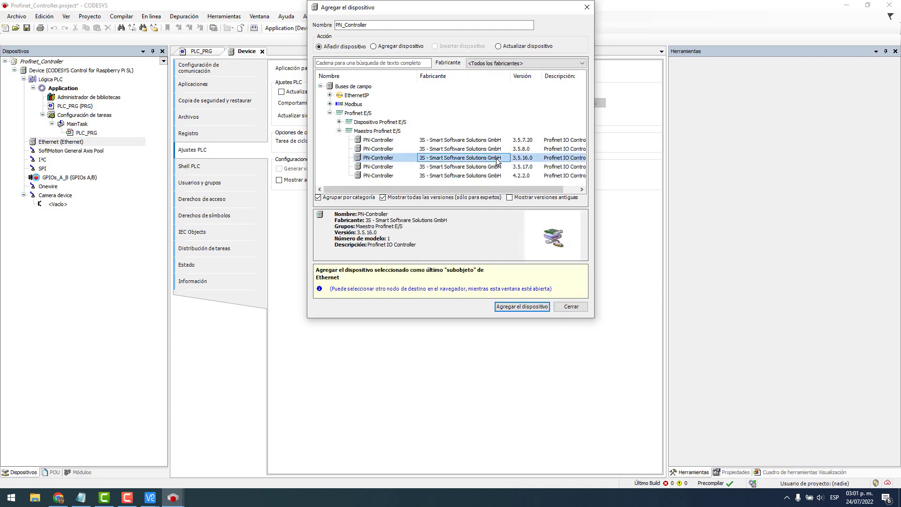
double_click(462, 160)
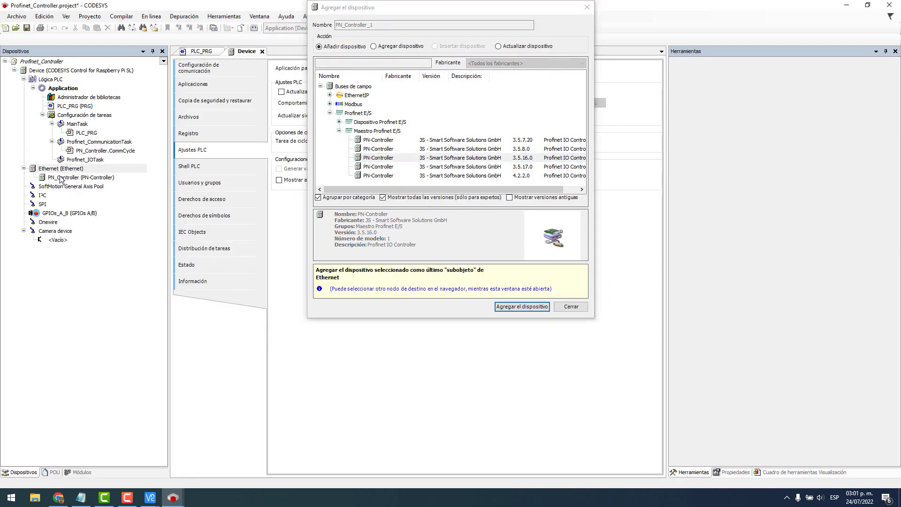
Add the Profinet slave CODESYS Profinet Device version 3.5.13.0 under PN_Controller.
click(63, 178)
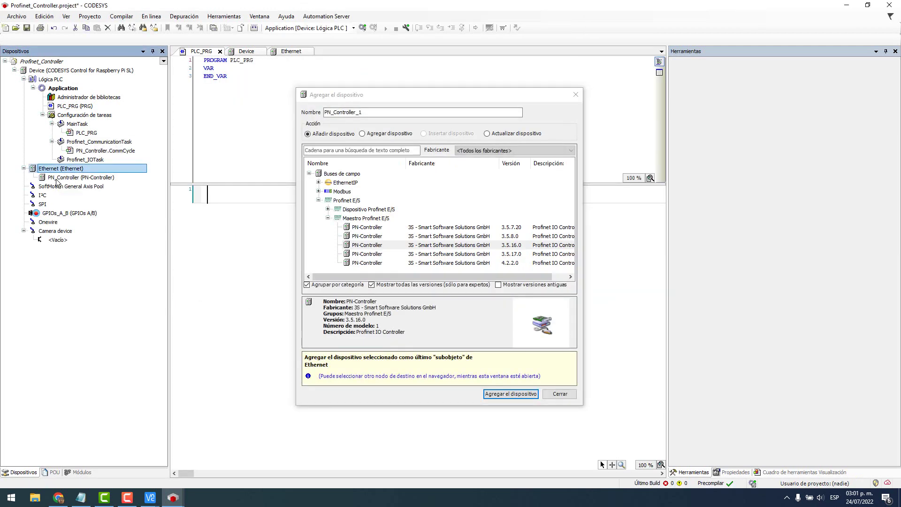
click(57, 178)
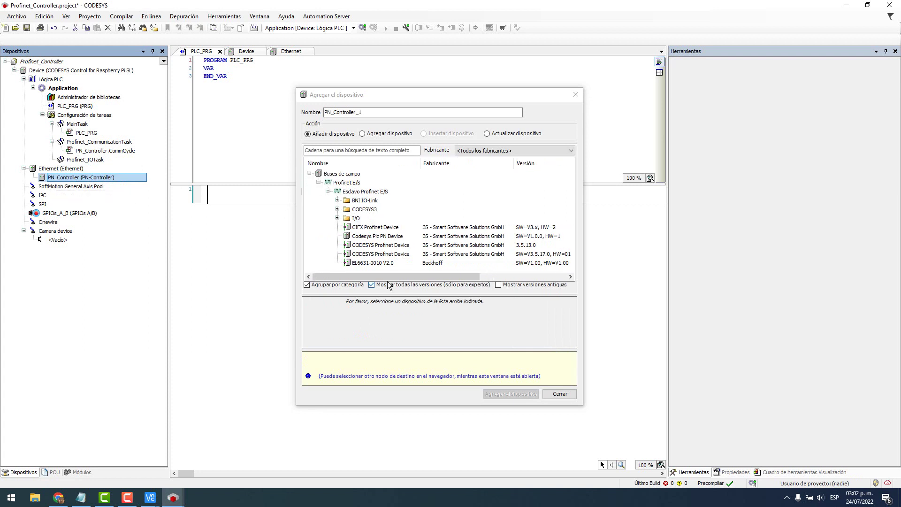
click(403, 246)
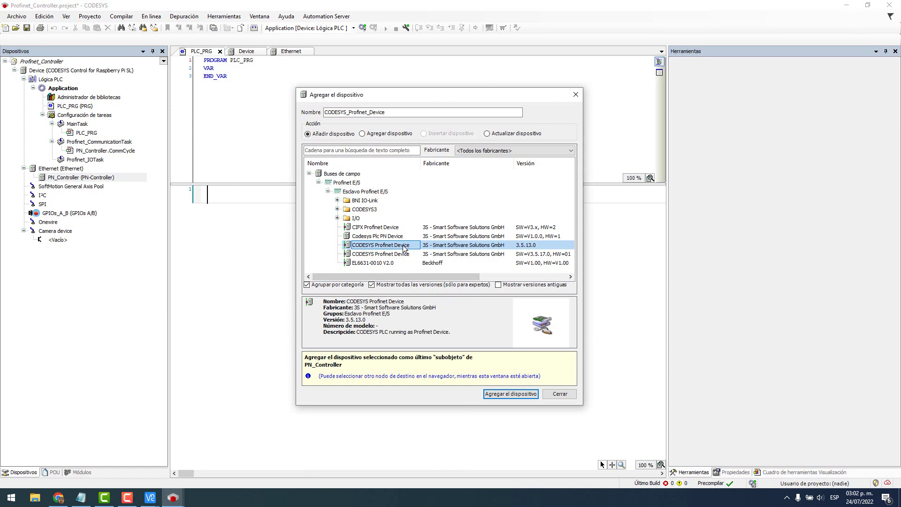
double_click(404, 246)
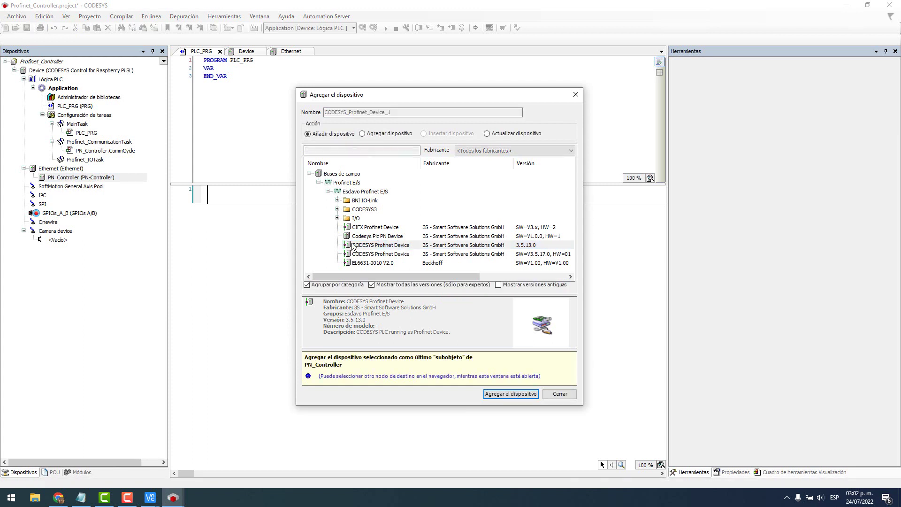
Check the output modules in the Profinet_Device project and add the matching Output 8Bit module under CODESYS_Profinet_Device in Profinet_Controller.
click(83, 187)
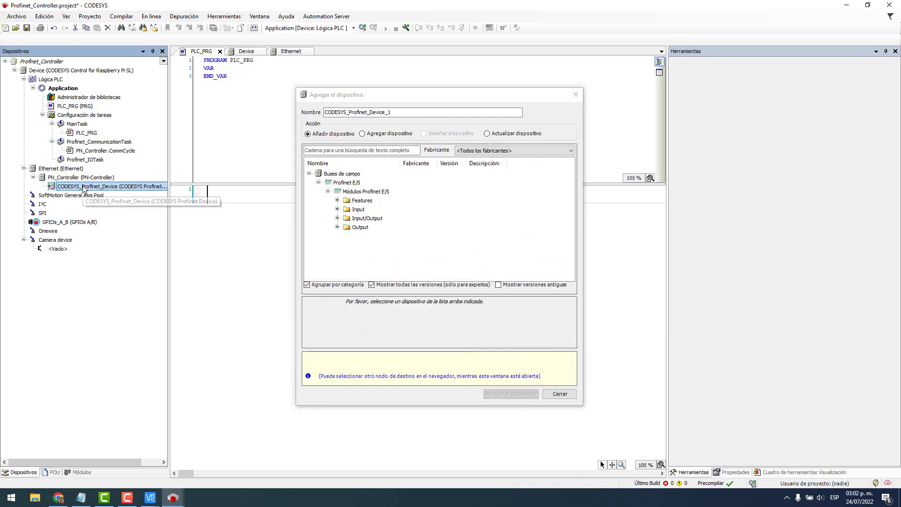
click(337, 209)
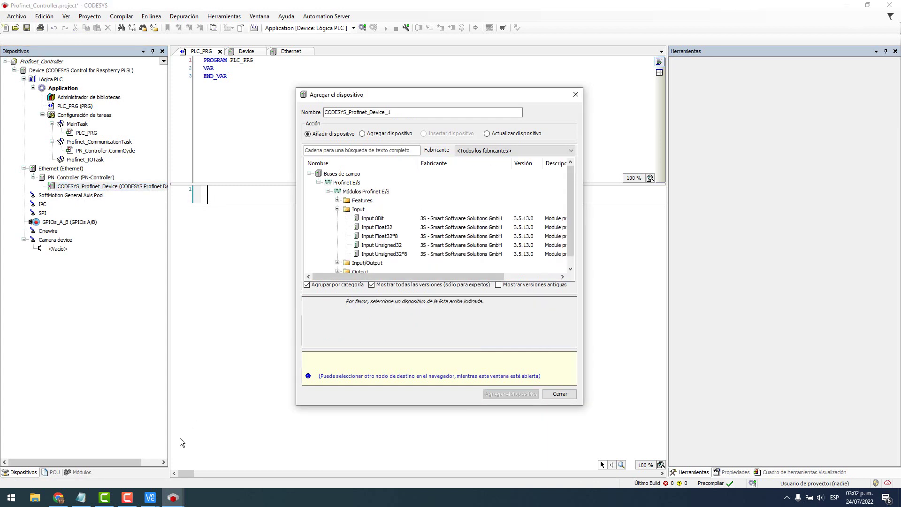
click(173, 498)
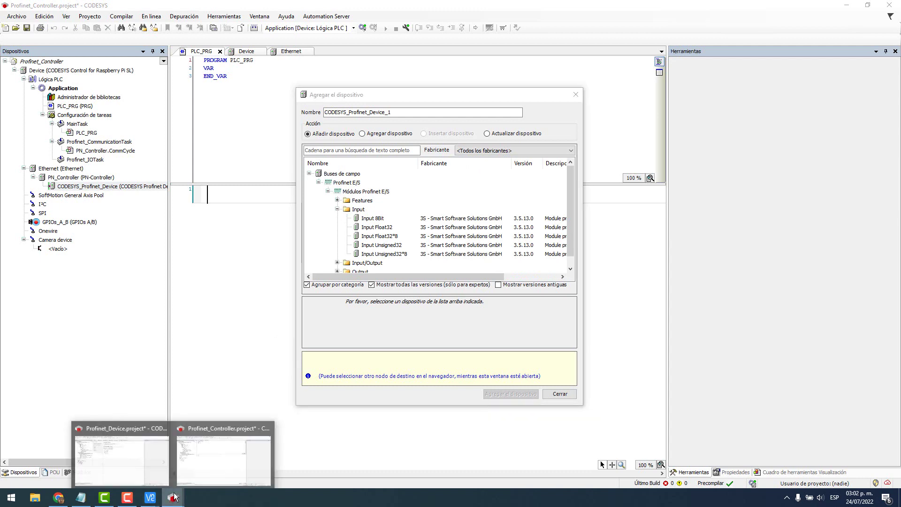
click(137, 457)
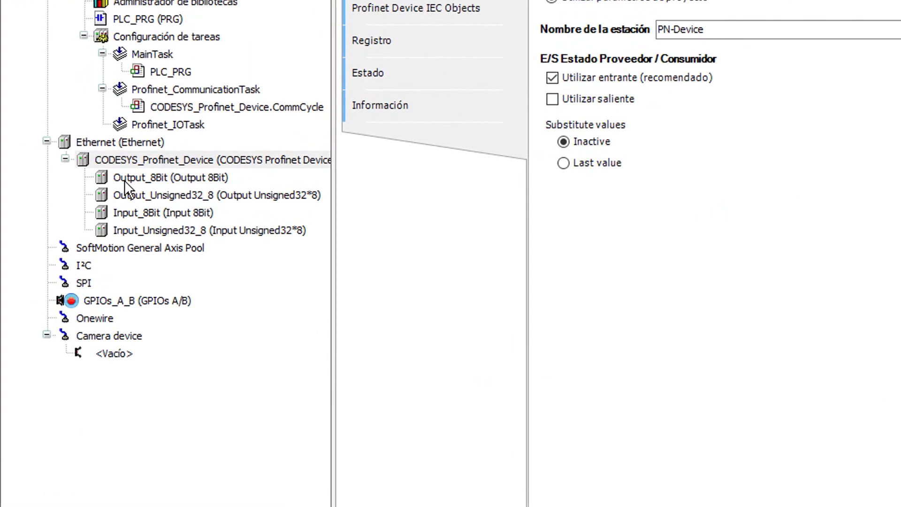
click(125, 180)
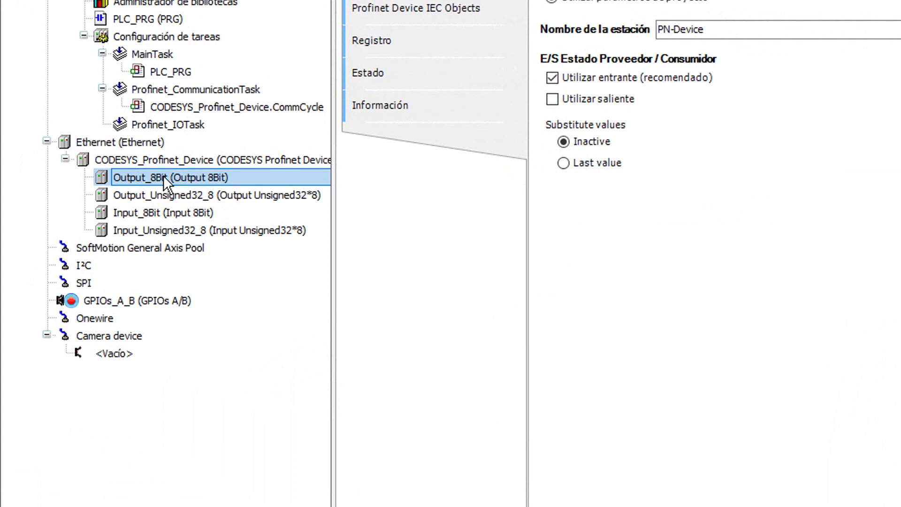
click(167, 193)
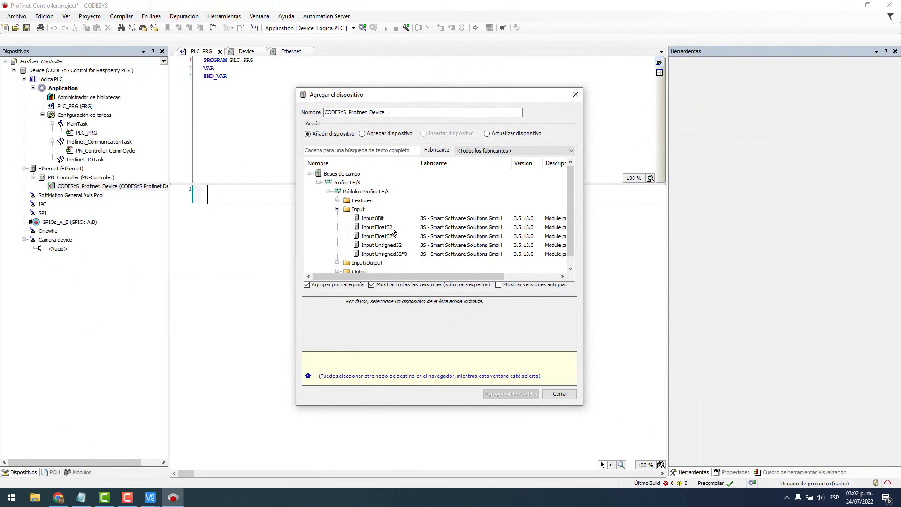
scroll(344, 267, down, 1)
click(337, 263)
scroll(403, 227, down, 3)
double_click(385, 230)
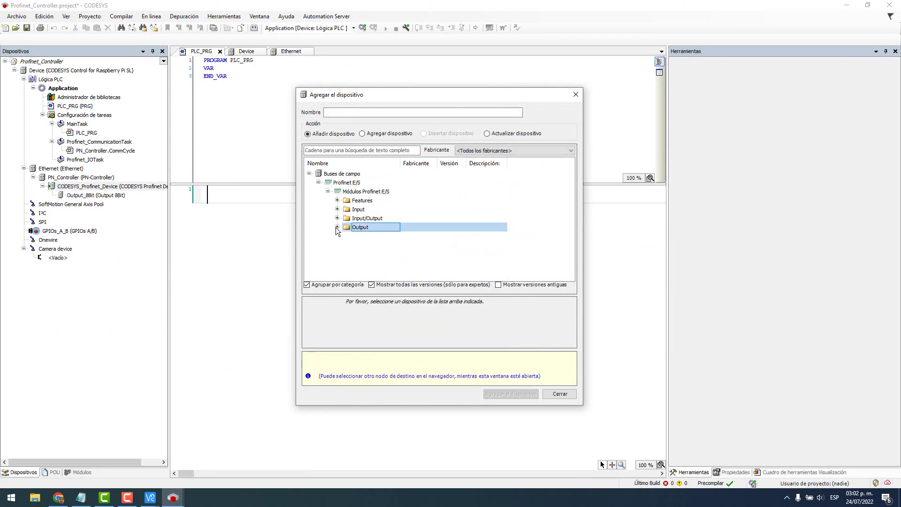
Add the Output Unsigned32*8 module under CODESYS_Profinet_Device.
click(337, 227)
click(386, 264)
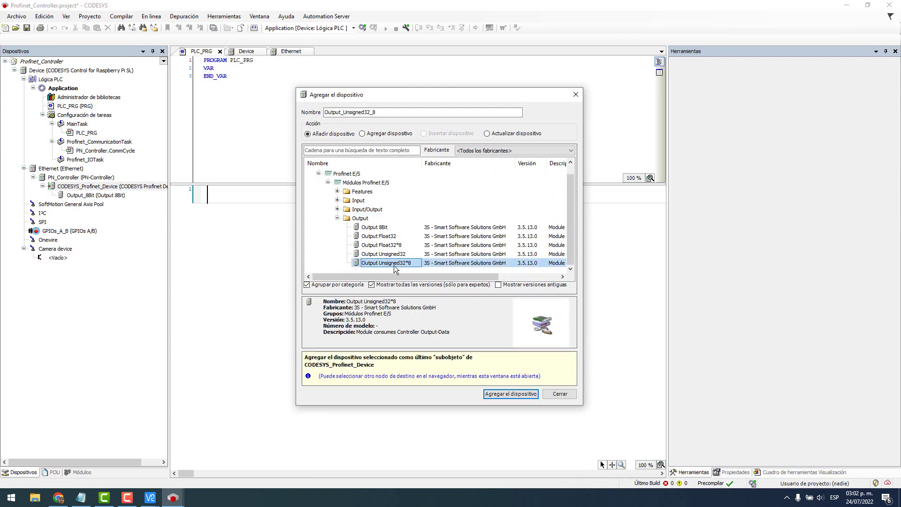
double_click(396, 263)
Check the input modules in the Profinet_Device project and add the matching Input 8Bit module under CODESYS_Profinet_Device in Profinet_Controller.
key(alt+Tab)
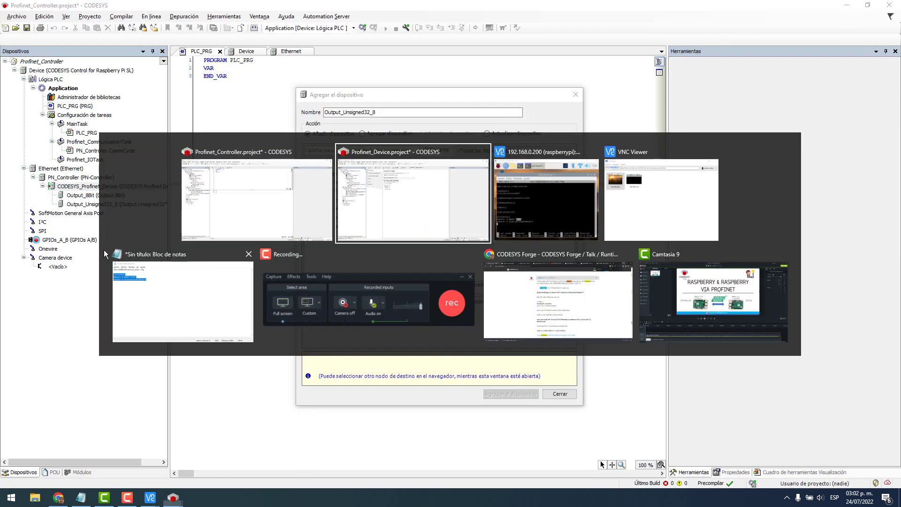
click(77, 205)
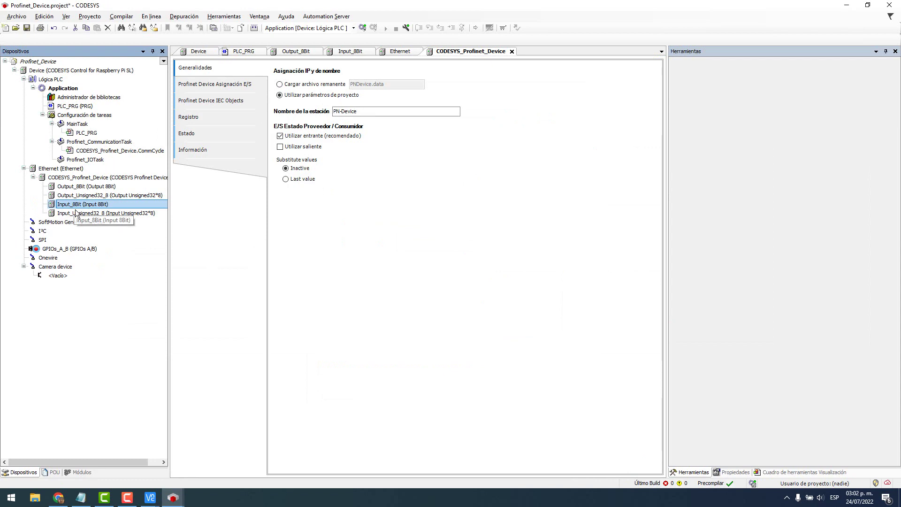
click(90, 214)
key(alt+Tab)
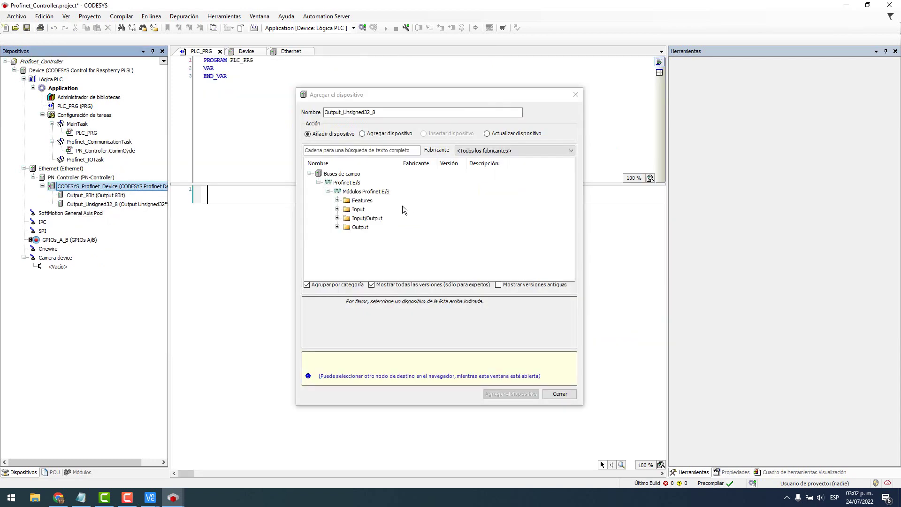
click(337, 210)
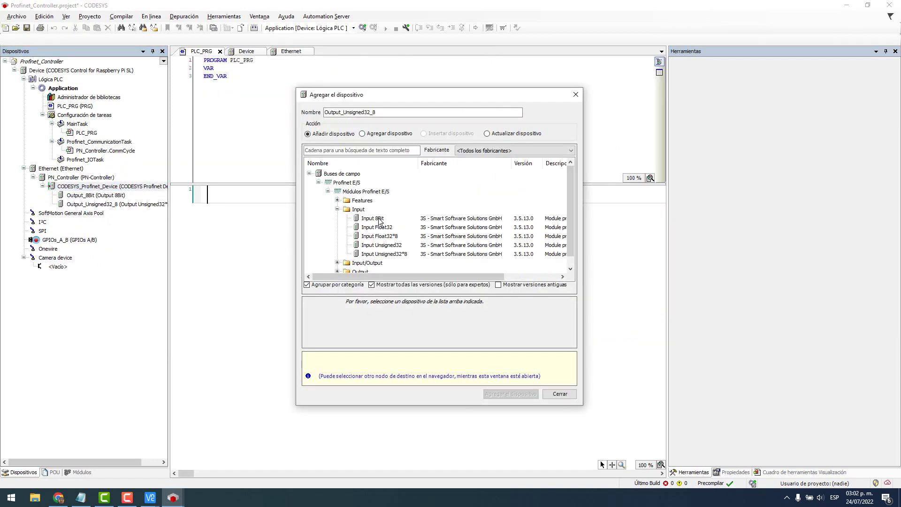
double_click(373, 219)
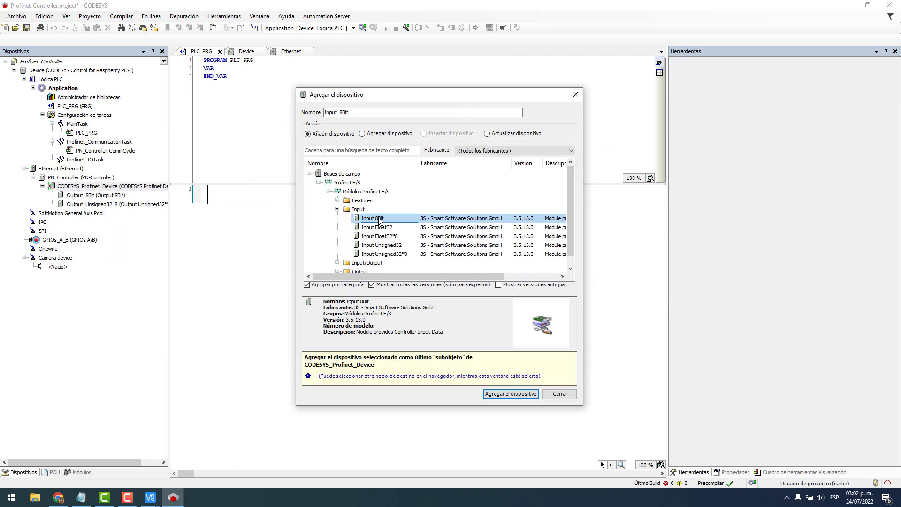
Add the Input Unsigned32*8 module under CODESYS_Profinet_Device and finish adding devices.
click(337, 210)
click(380, 255)
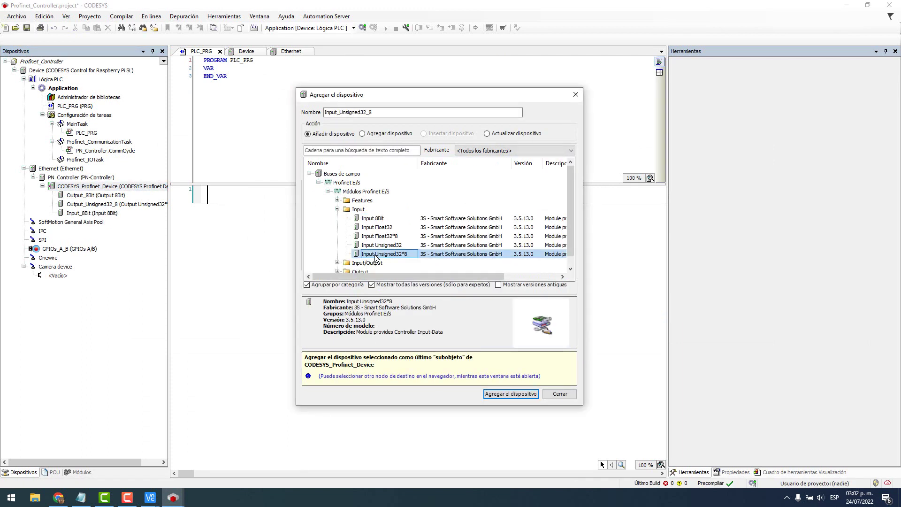
double_click(389, 255)
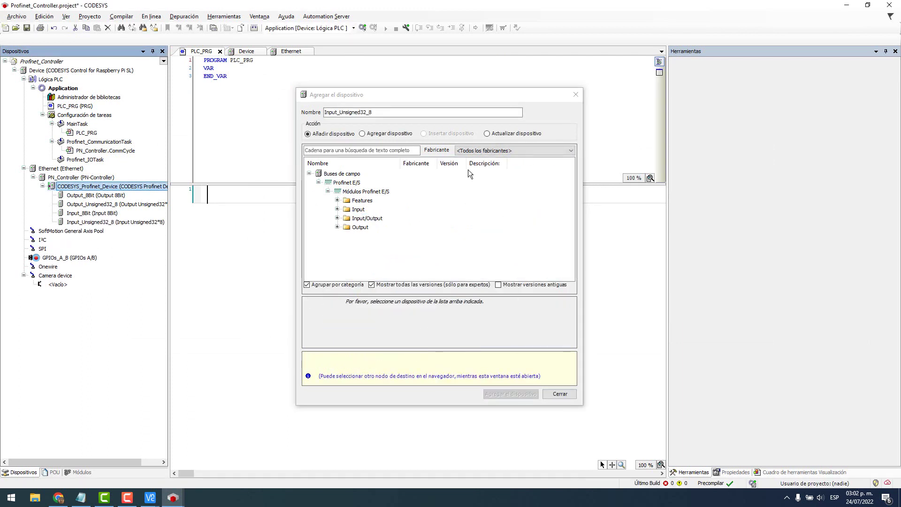
click(576, 94)
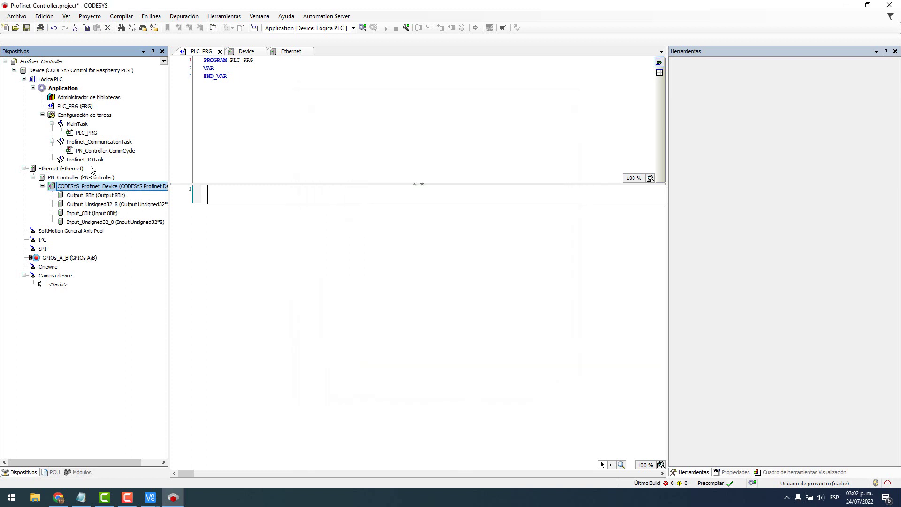
Assign the eth0 network adapter, IP 192.168.0.210, to the Ethernet device in Profinet_Controller.
click(57, 169)
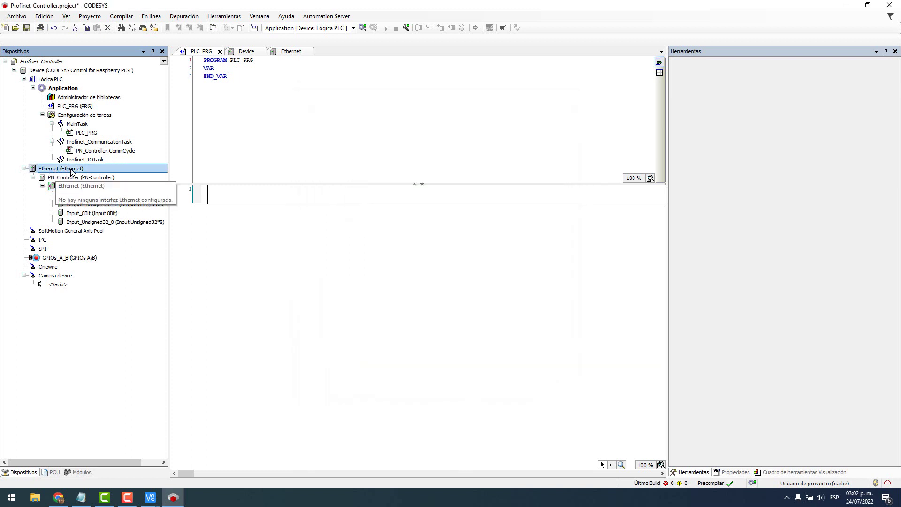
double_click(67, 170)
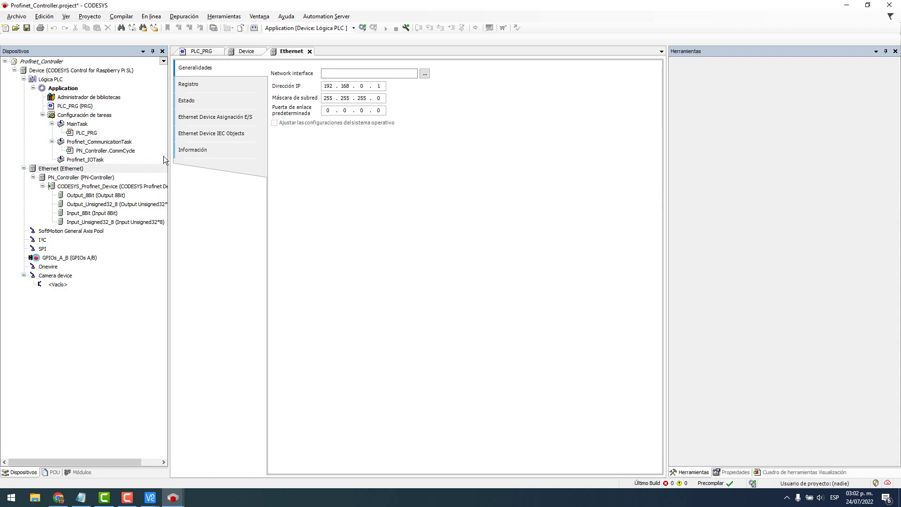
click(424, 73)
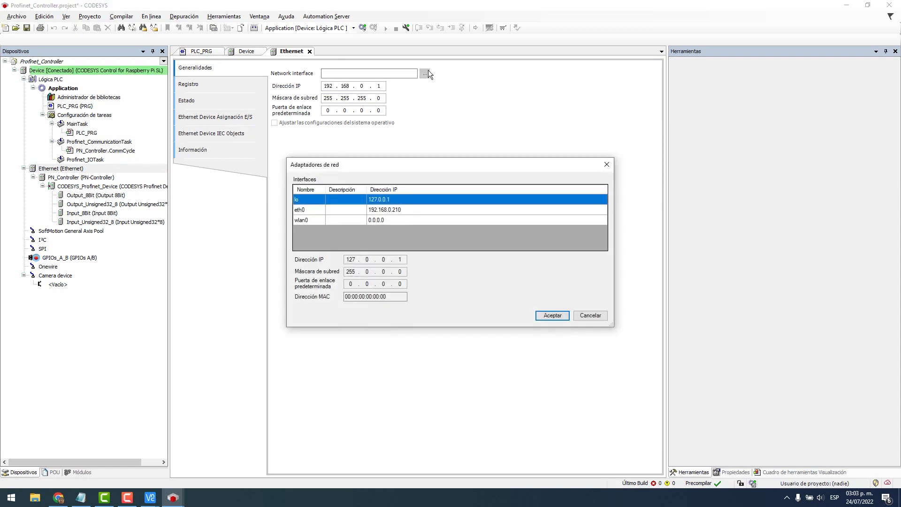
click(312, 210)
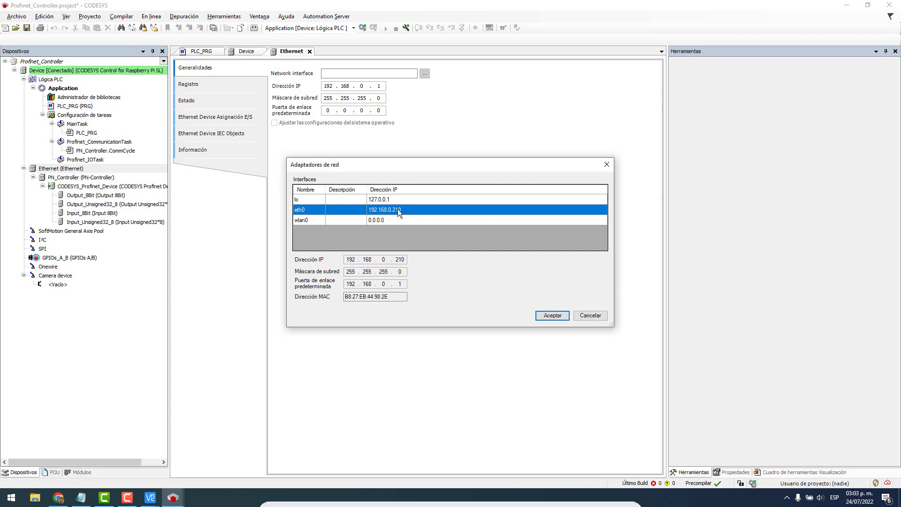
click(553, 315)
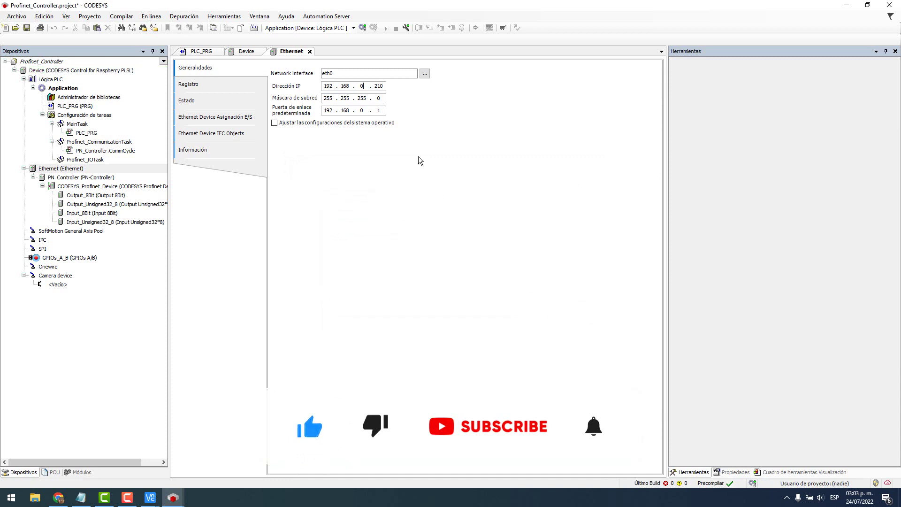
Set the default gateway of PN_Controller's default slave IP parameters to 192.168.0.1.
double_click(74, 179)
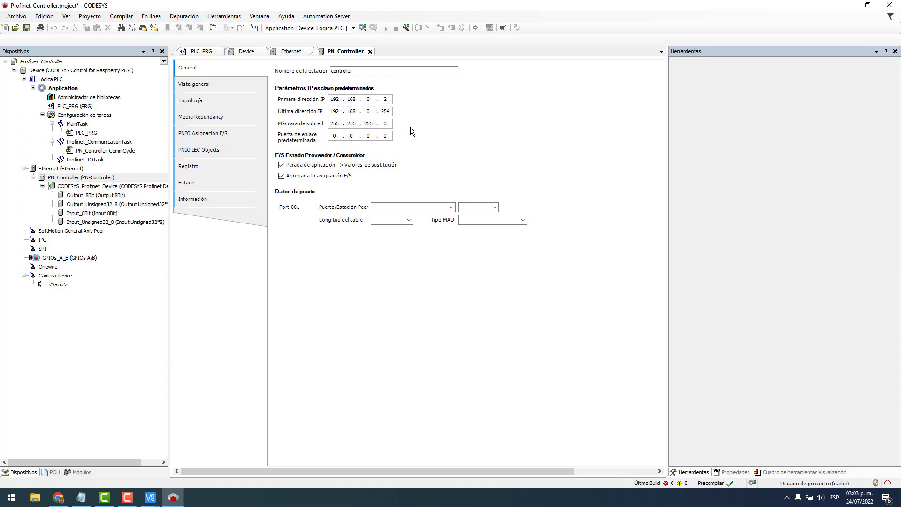
double_click(332, 136)
text(192168.1)
Copy the station name PN-Device from the Profinet_Device project into the station name of CODESYS_Profinet_Device in Profinet_Controller.
double_click(113, 187)
drag(371, 68, 306, 69)
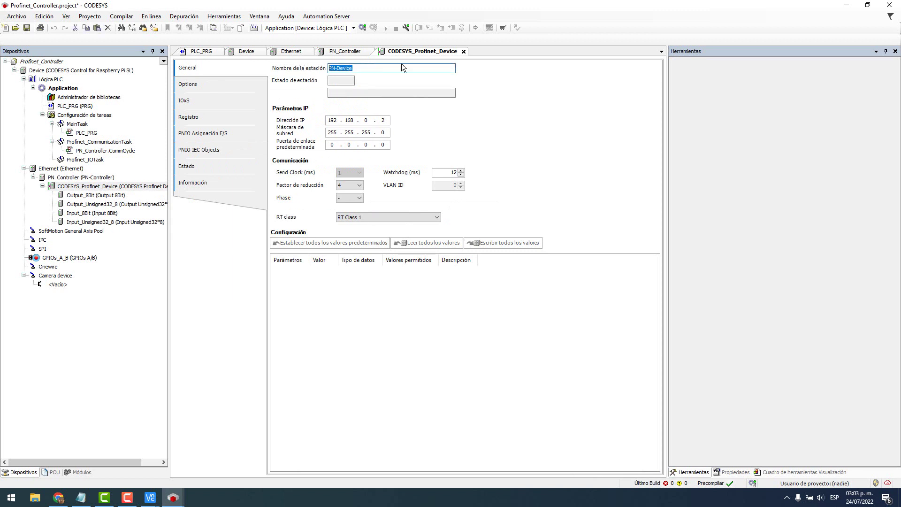
click(377, 69)
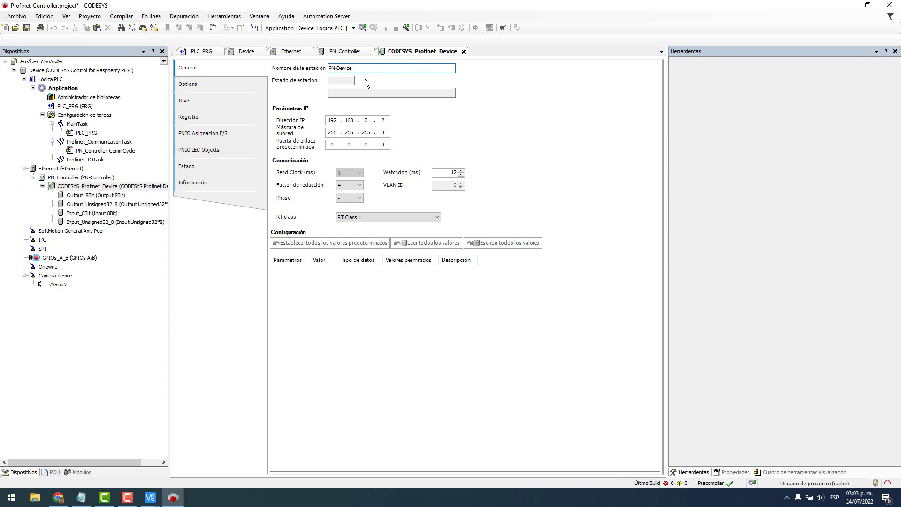
key(alt+Tab)
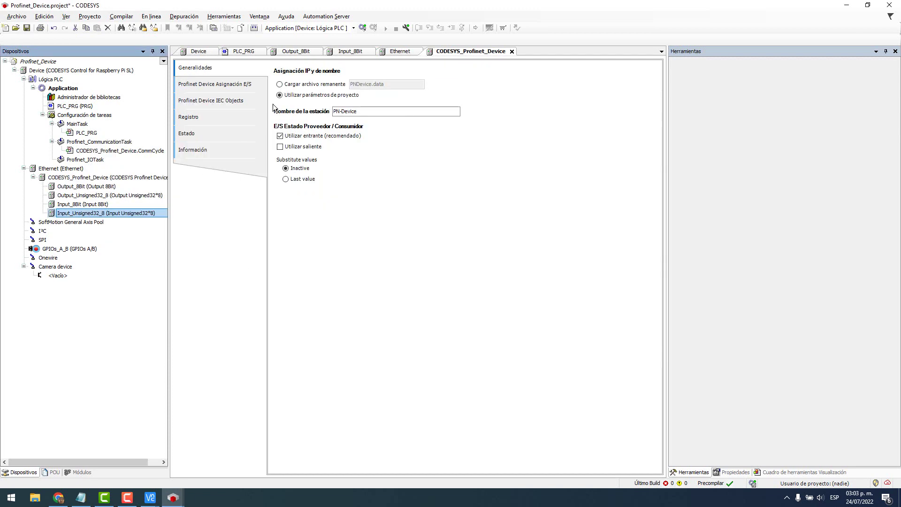
double_click(353, 112)
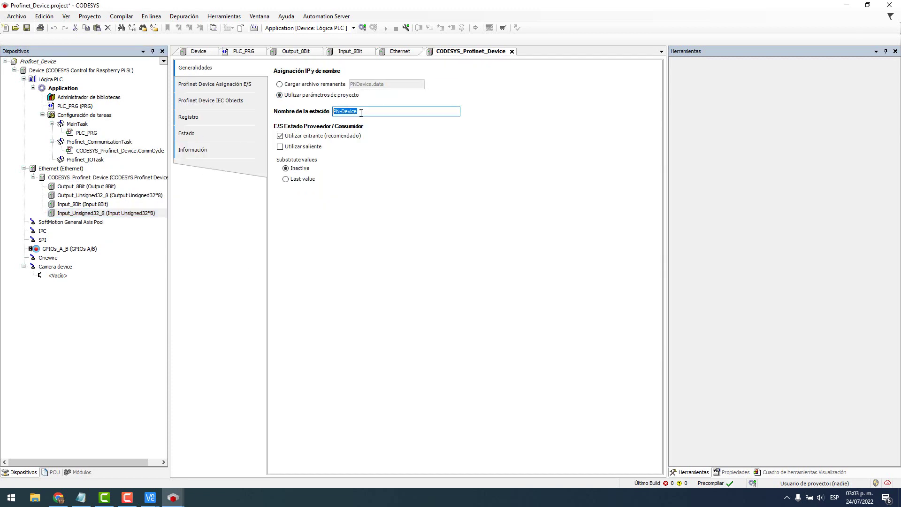
right_click(351, 113)
click(365, 140)
key(alt+Tab)
drag(362, 66, 319, 72)
right_click(333, 69)
click(360, 109)
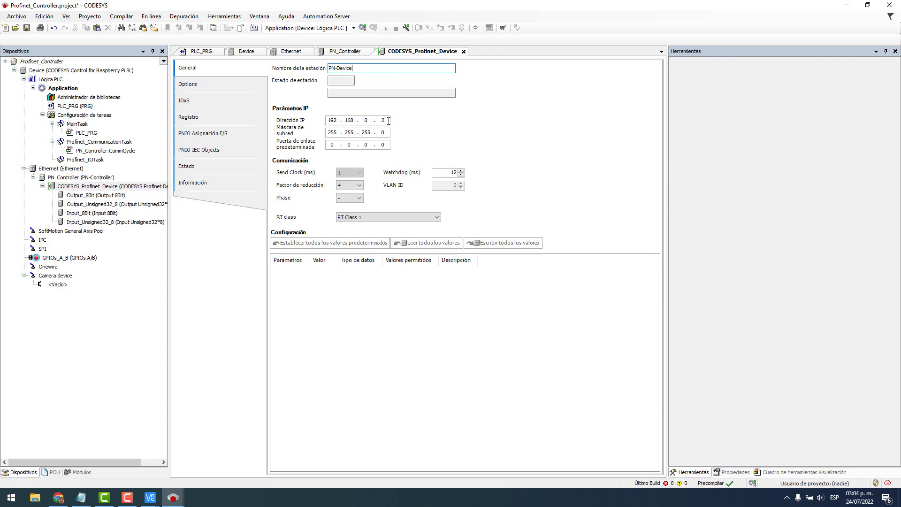
Check the Ethernet IP address in the Profinet_Device project and set CODESYS_Profinet_Device's IP address to 192.168.0.200 in Profinet_Controller.
key(alt+Tab)
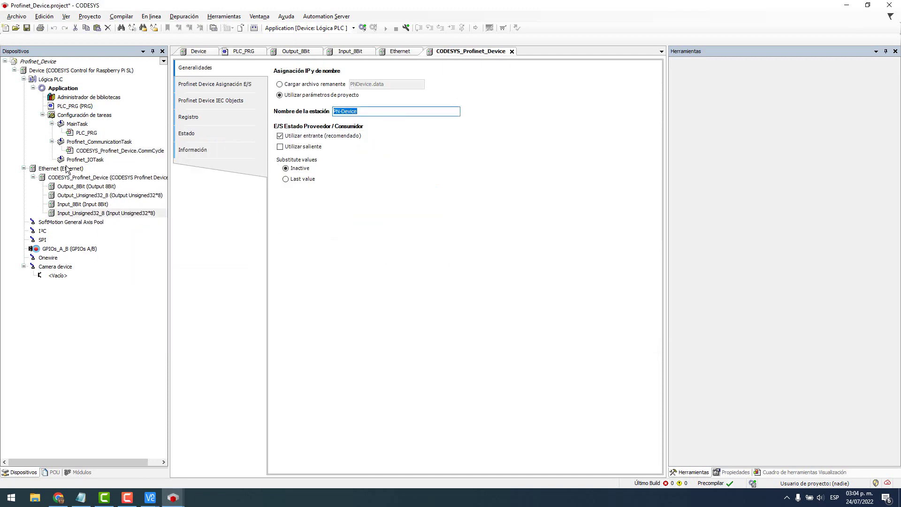
double_click(62, 169)
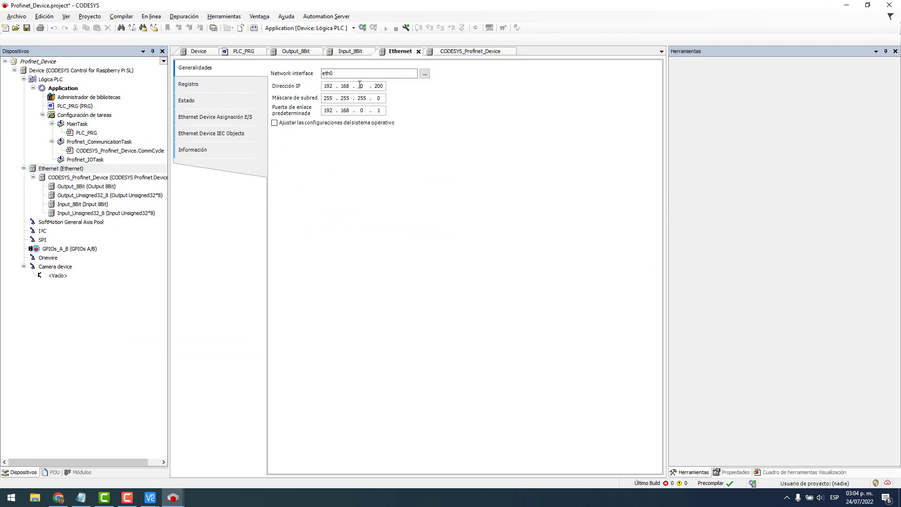
key(alt+Tab)
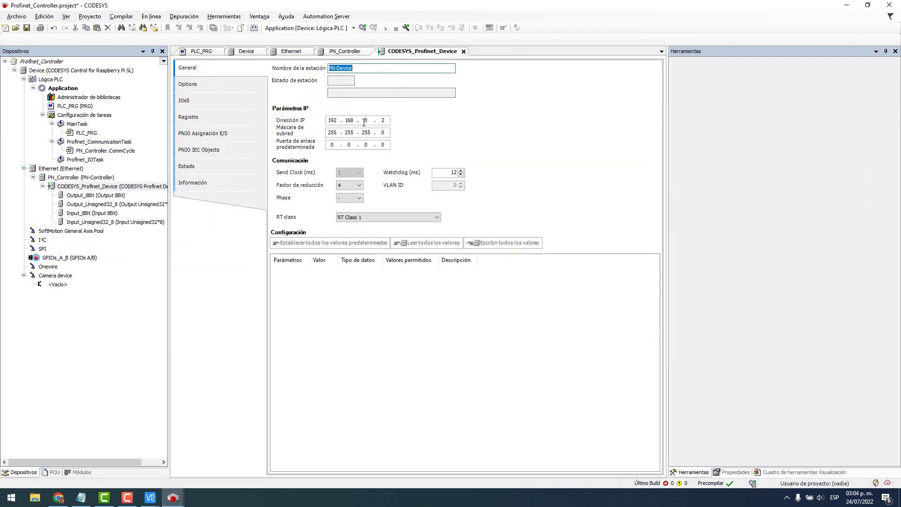
click(388, 121)
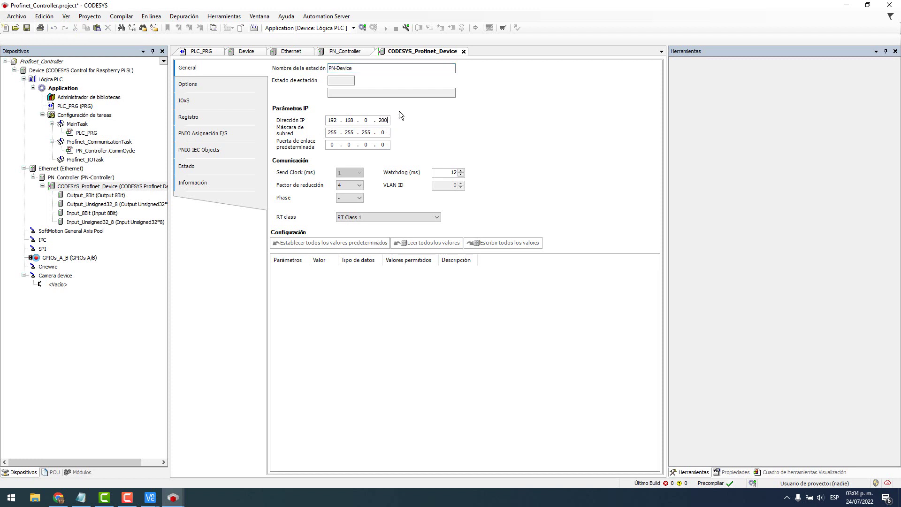
Compare the subnet mask and gateway with the Profinet_Device project and set CODESYS_Profinet_Device's default gateway to 192.168.0.1 in Profinet_Controller.
key(alt+Tab)
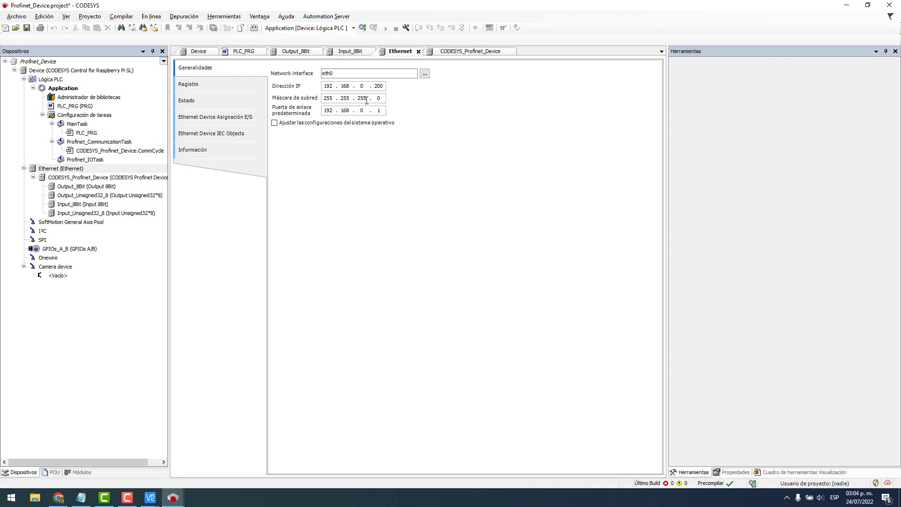
key(alt+Tab)
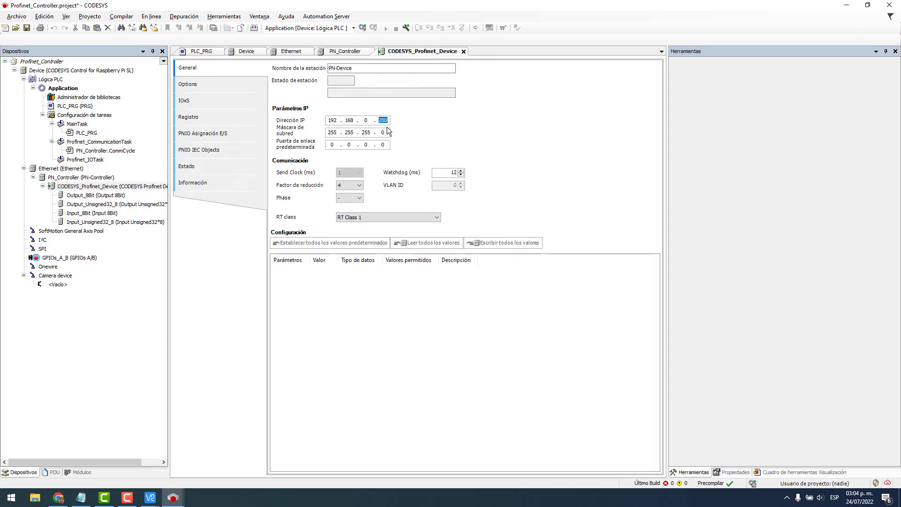
key(alt+Tab)
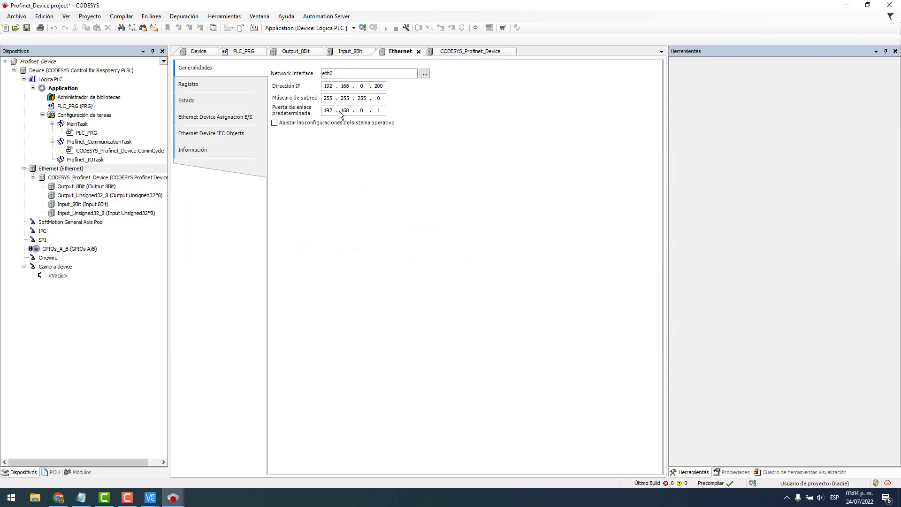
key(alt+Tab)
click(335, 144)
text(192.)
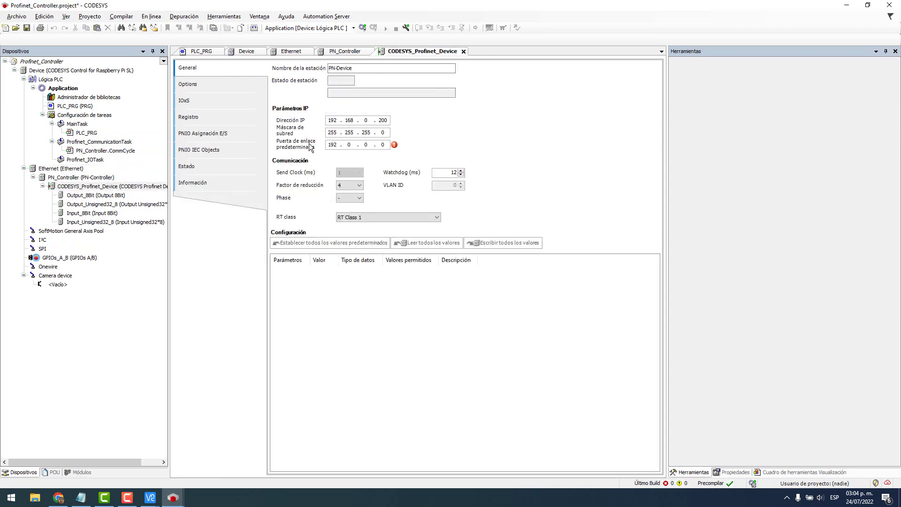
text(168)
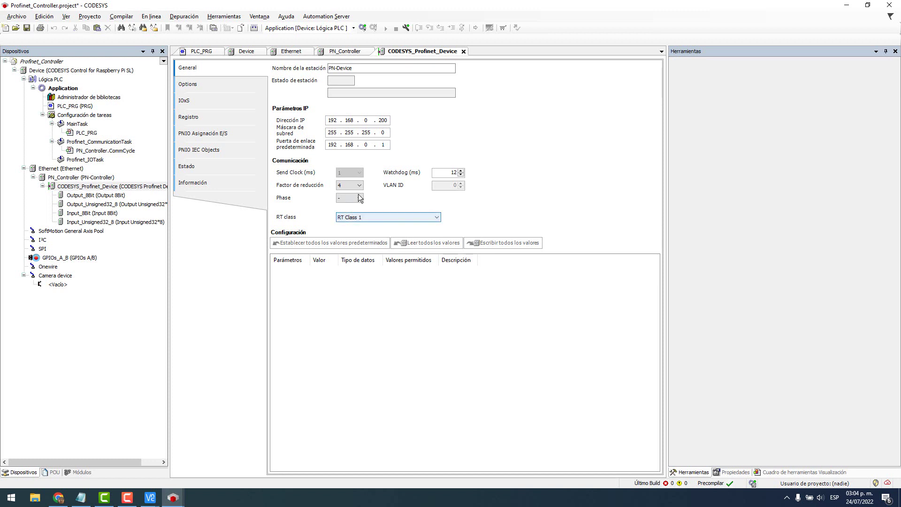
Set the communication reduction factor of CODESYS_Profinet_Device to 16.
click(354, 188)
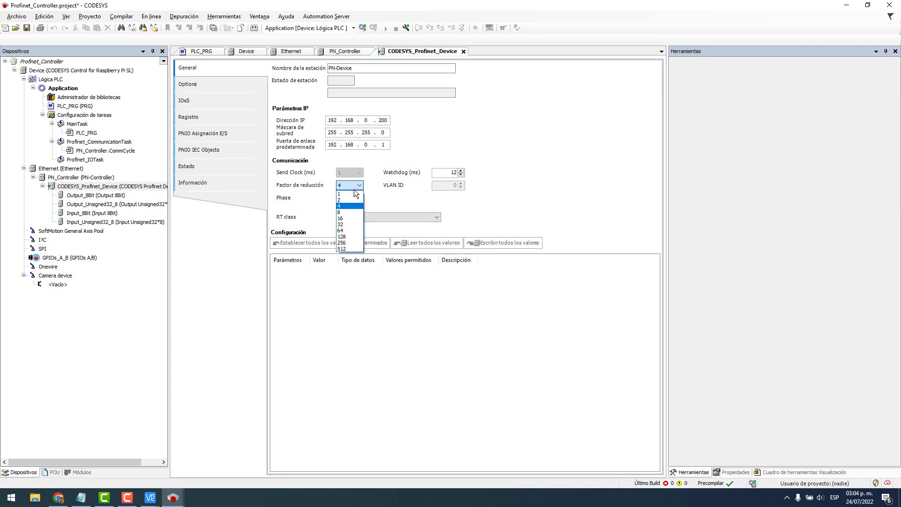
click(351, 218)
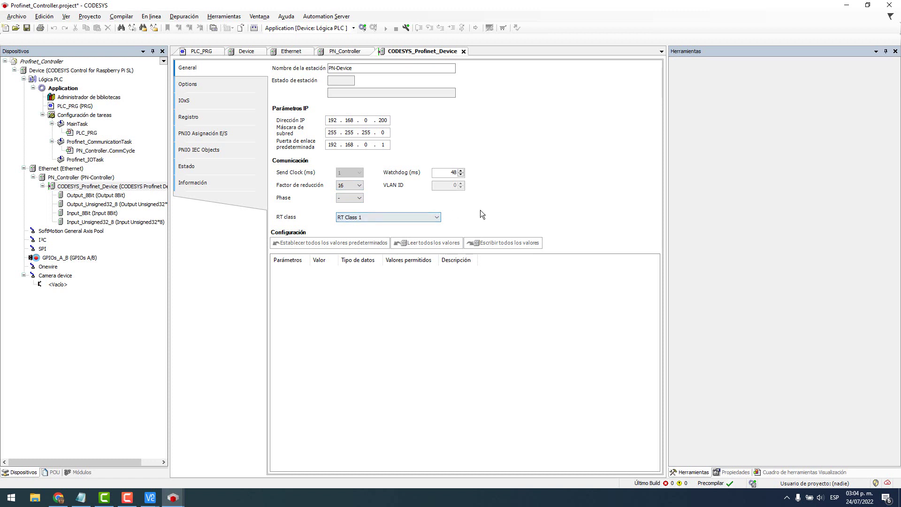
click(346, 68)
Log in to the controller PLC despite the device version warning, load the application and check the station status of CODESYS_Profinet_Device.
click(363, 28)
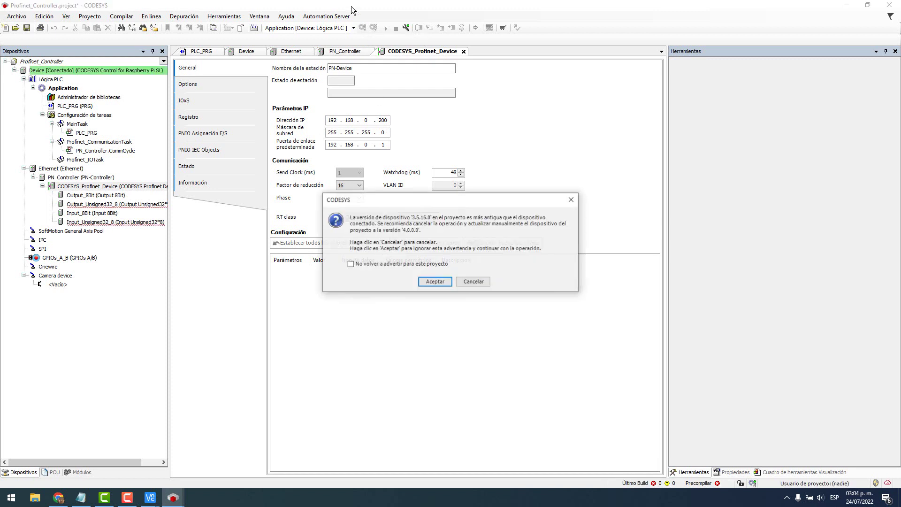
click(436, 282)
click(420, 266)
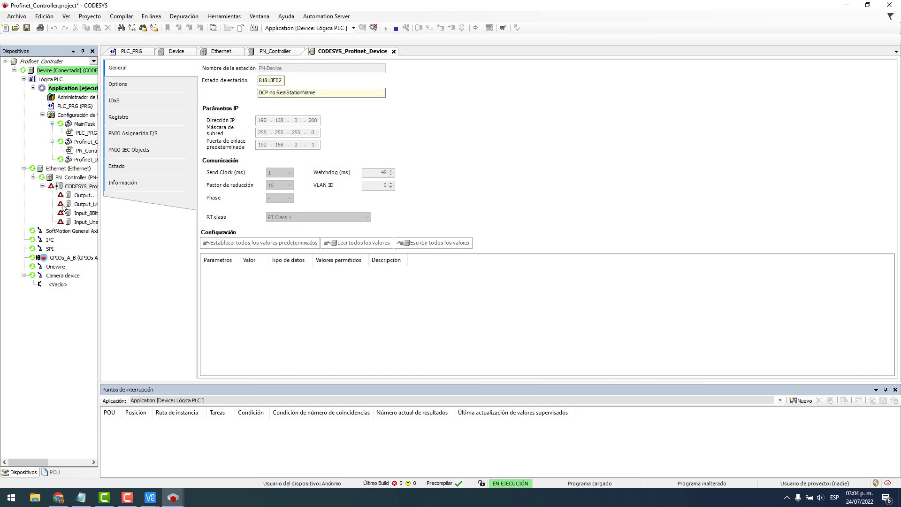
drag(322, 96, 263, 96)
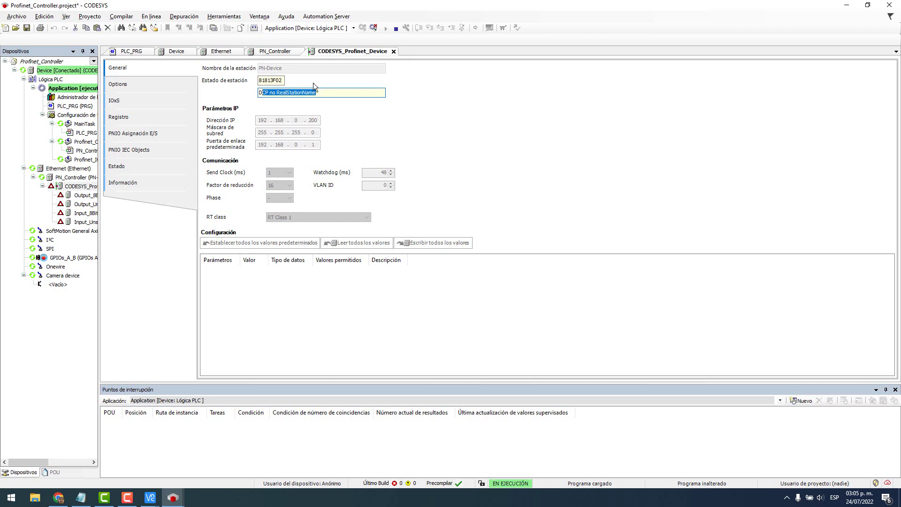
Switch to the Profinet_Device project, log in to its PLC despite the version warning and download the current application over the running one.
key(alt+Tab)
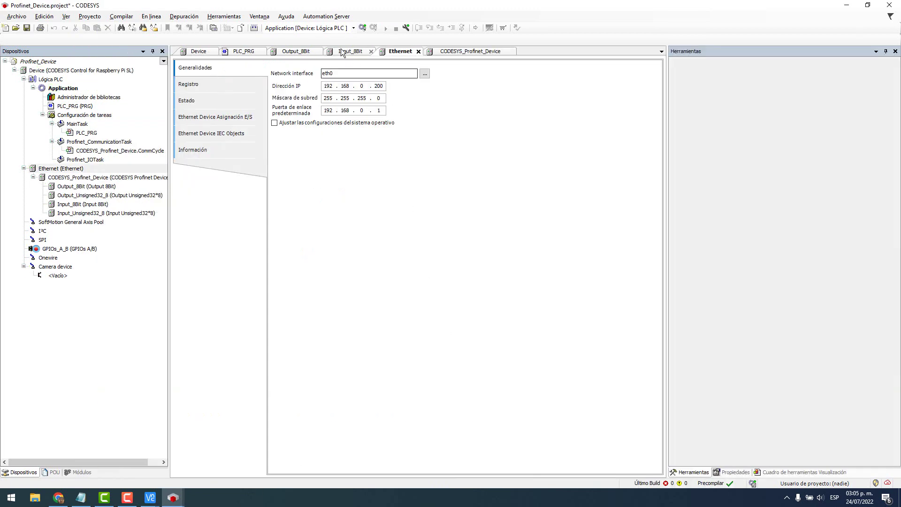
click(363, 28)
click(429, 281)
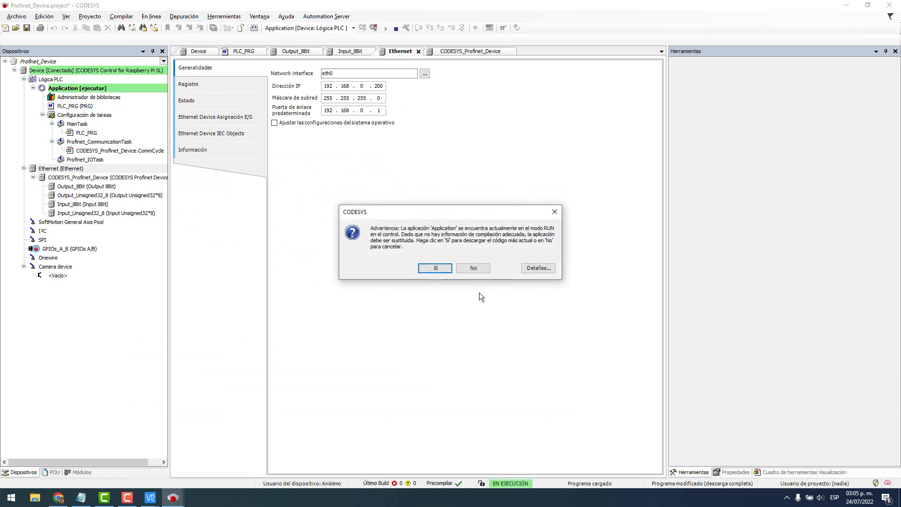
click(435, 268)
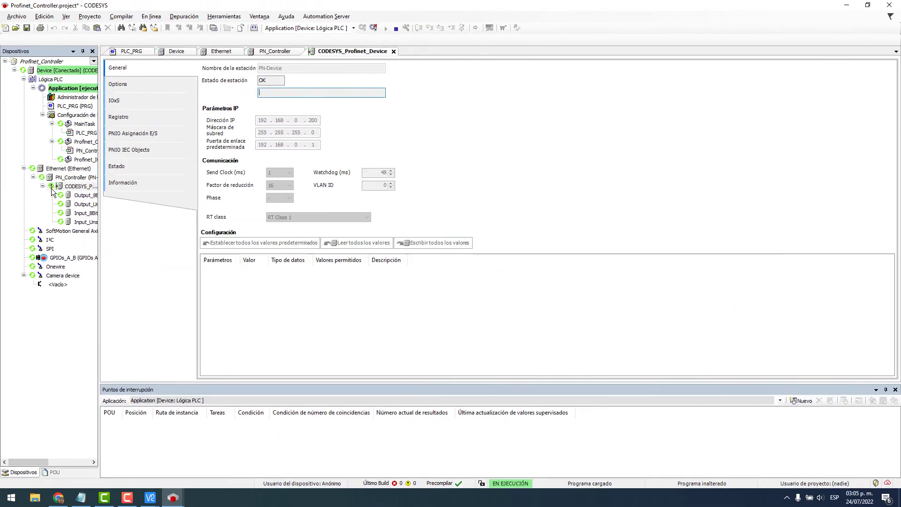
Review the status of CODESYS_Profinet_Device in Profinet_Controller, perform a cold reset of the controller application and start it again.
click(57, 187)
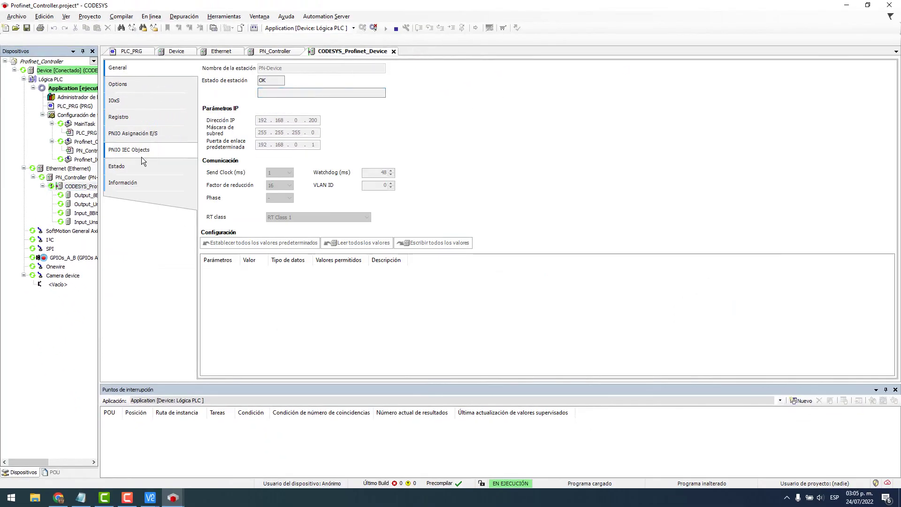
click(120, 167)
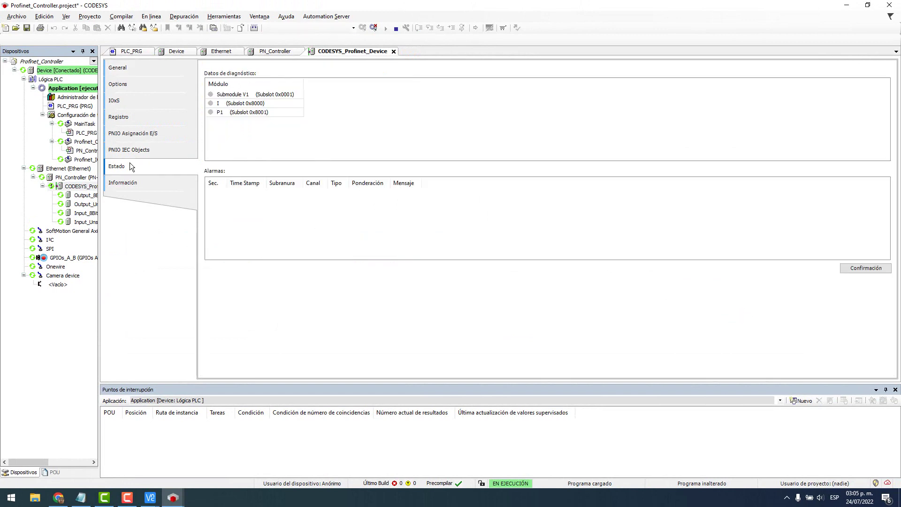
click(151, 16)
click(167, 113)
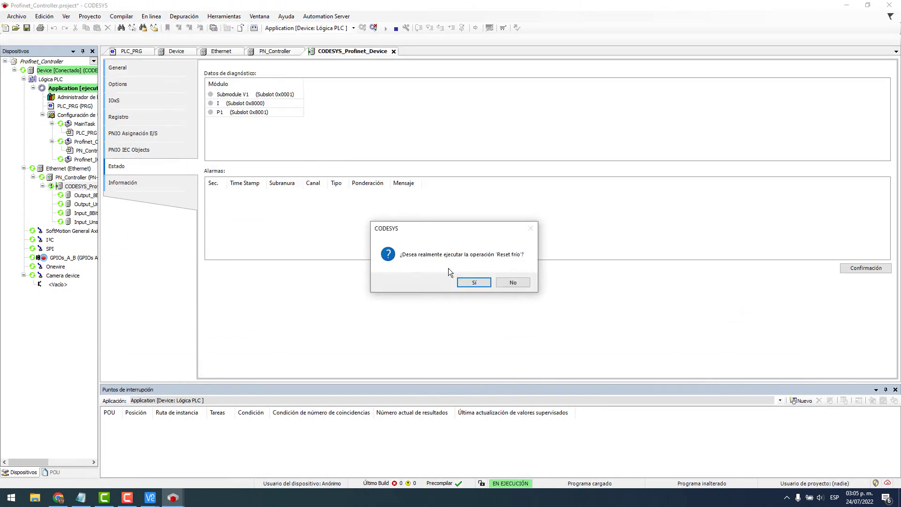
click(467, 283)
click(385, 29)
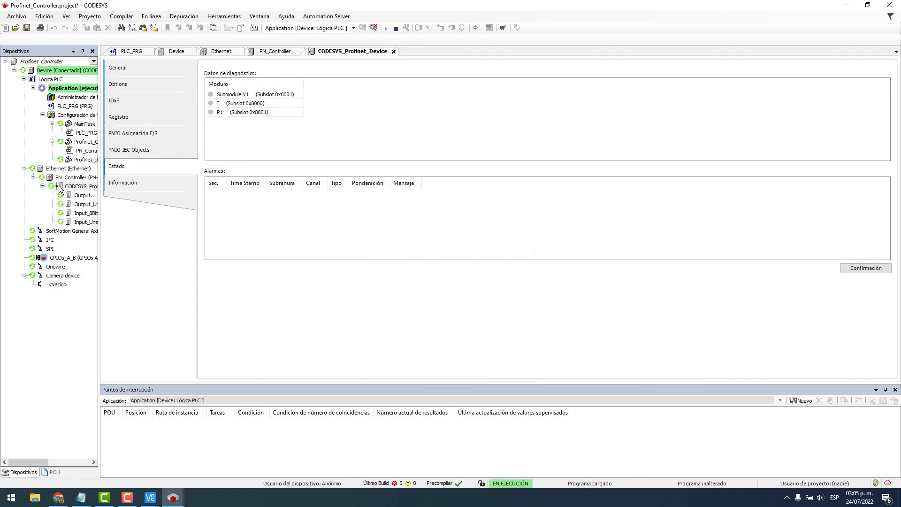
Widen the Profinet_Controller device tree and arrange the Profinet_Controller and Profinet_Device windows side by side, with the controller on the left half.
drag(100, 213, 119, 208)
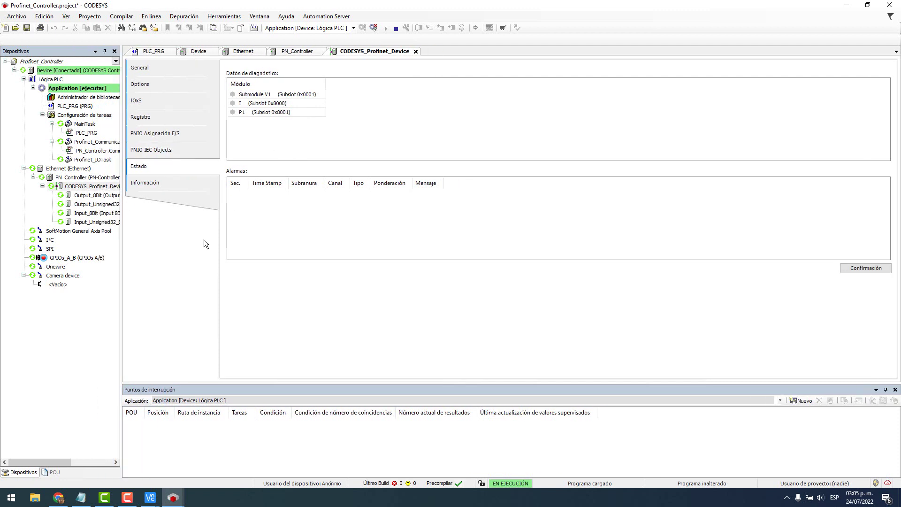
key(super+Left)
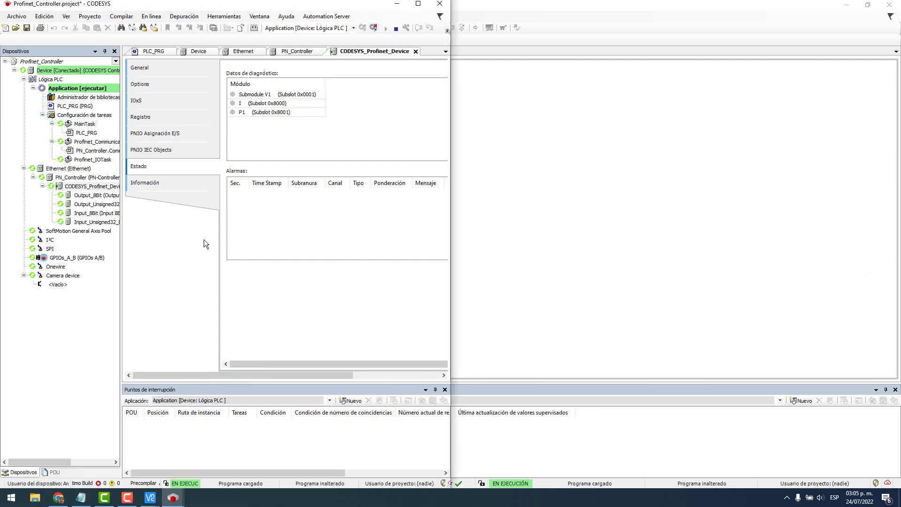
click(670, 118)
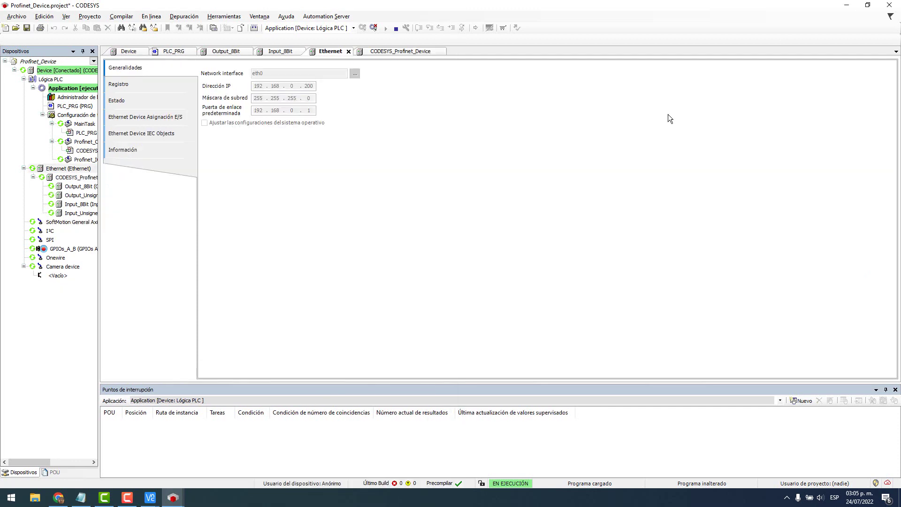
key(super+Right)
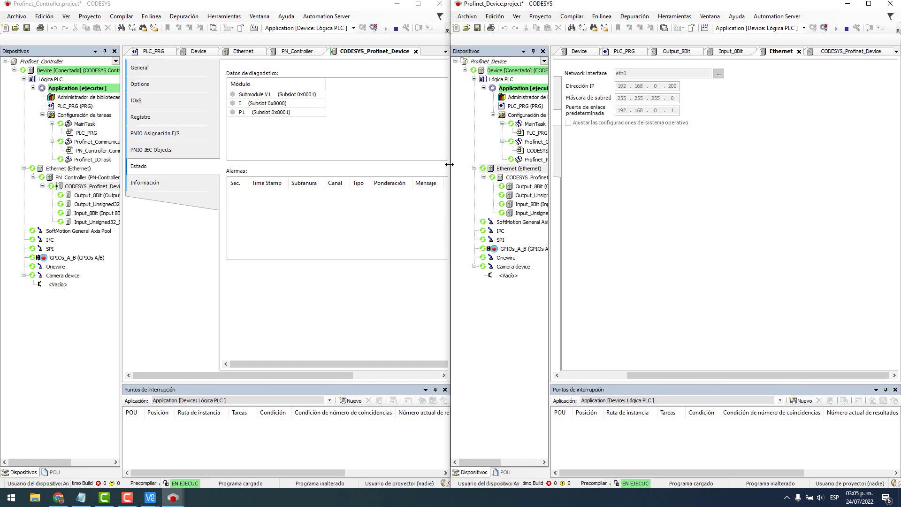
click(65, 9)
click(516, 10)
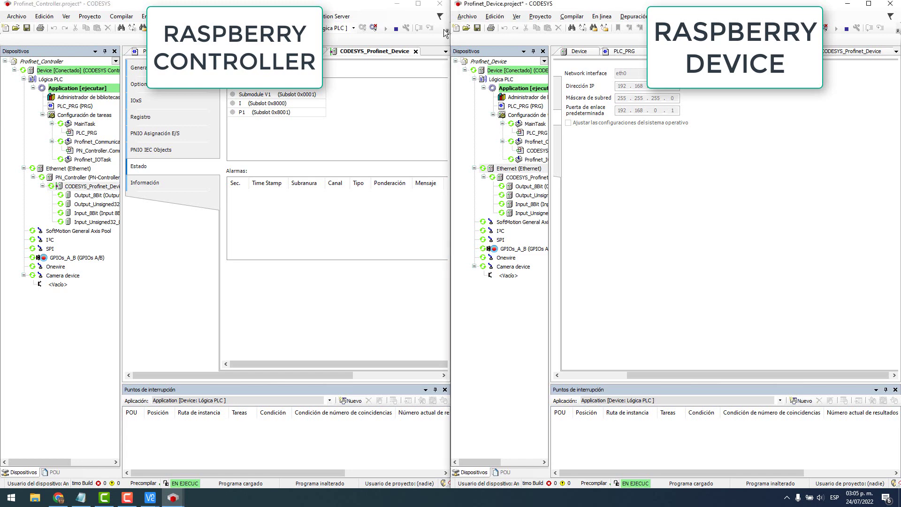
Show the I/O mapping of the Output_8Bit module in both projects, with the controller's Output Data expanded into bits and the current values in view.
double_click(77, 196)
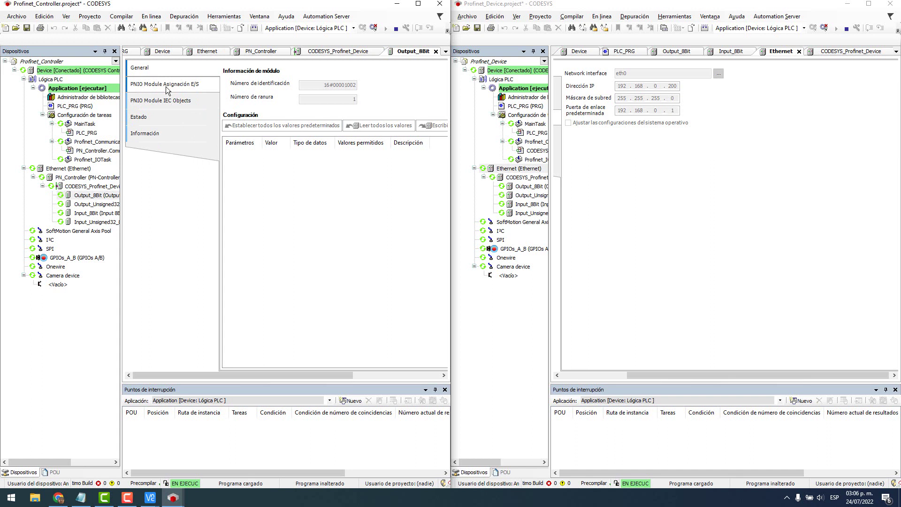
click(167, 86)
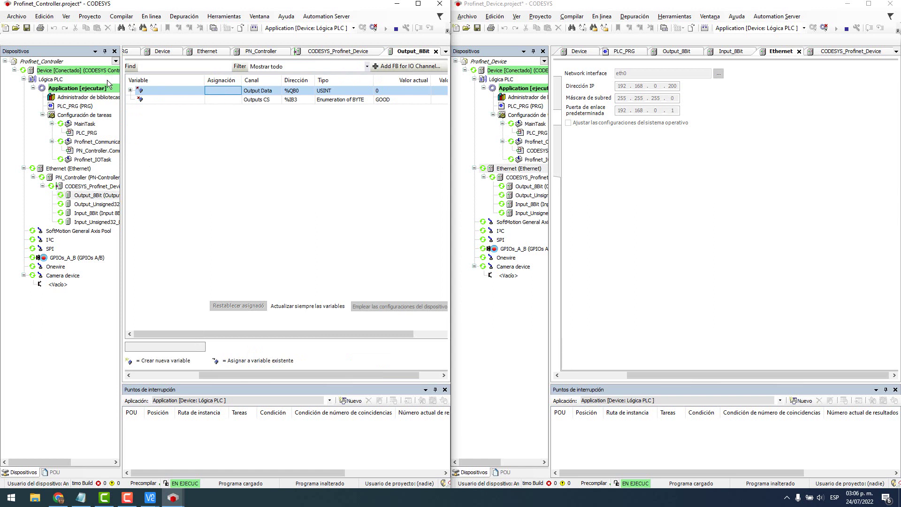
click(130, 90)
drag(204, 81, 167, 81)
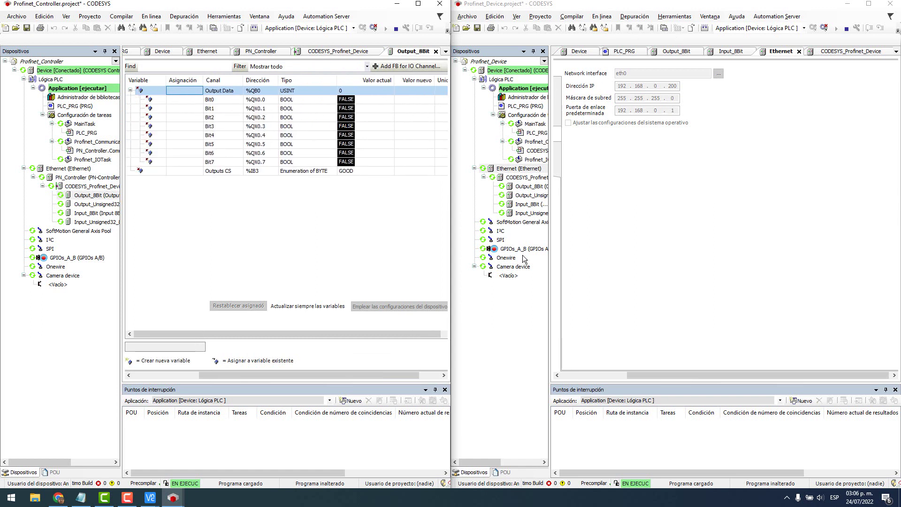
double_click(524, 187)
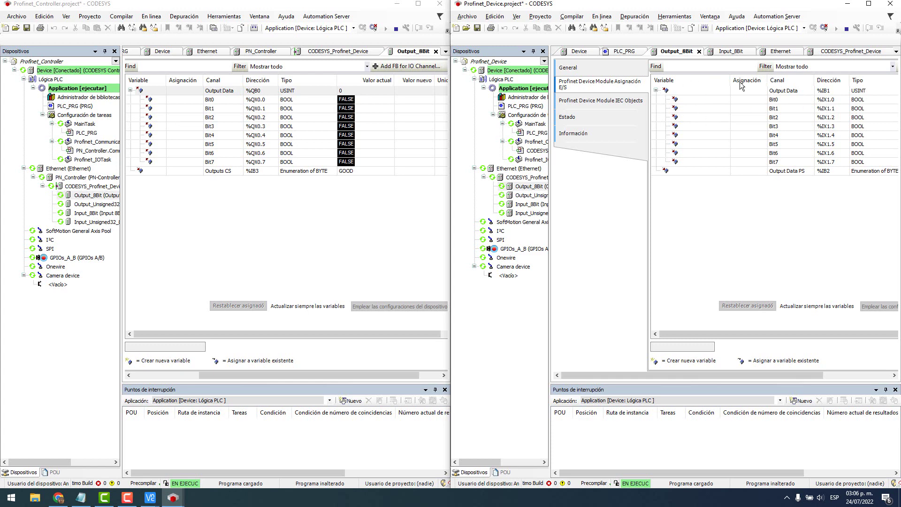
scroll(732, 85, right, 5)
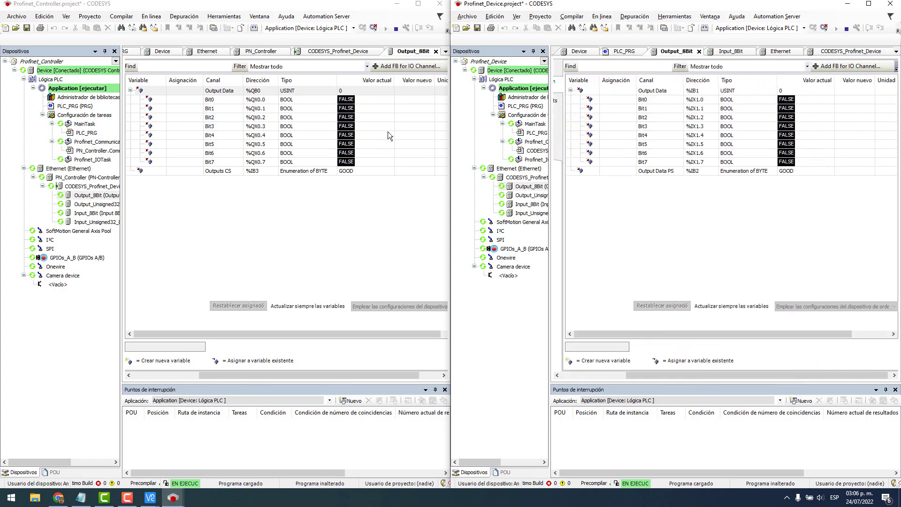
Prepare TRUE for Bit0 of the controller's Output_8Bit module and write the value to the PLC.
double_click(410, 99)
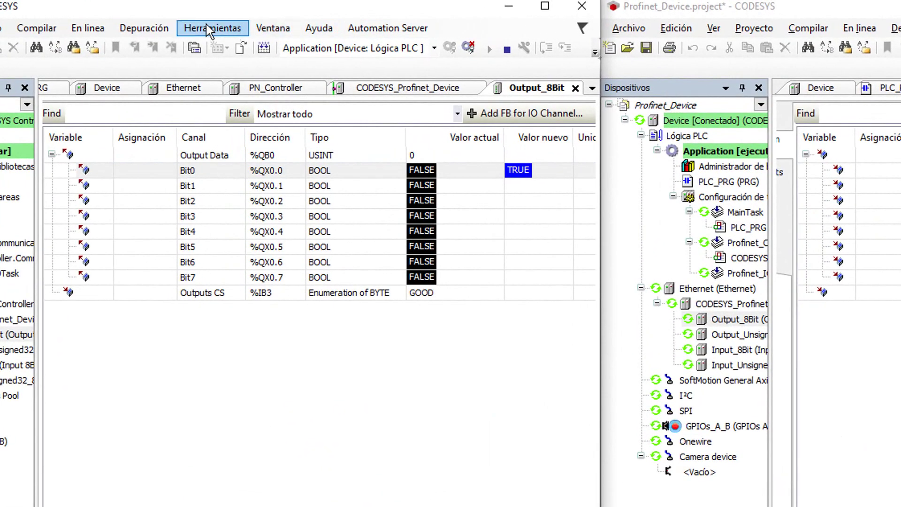
click(135, 34)
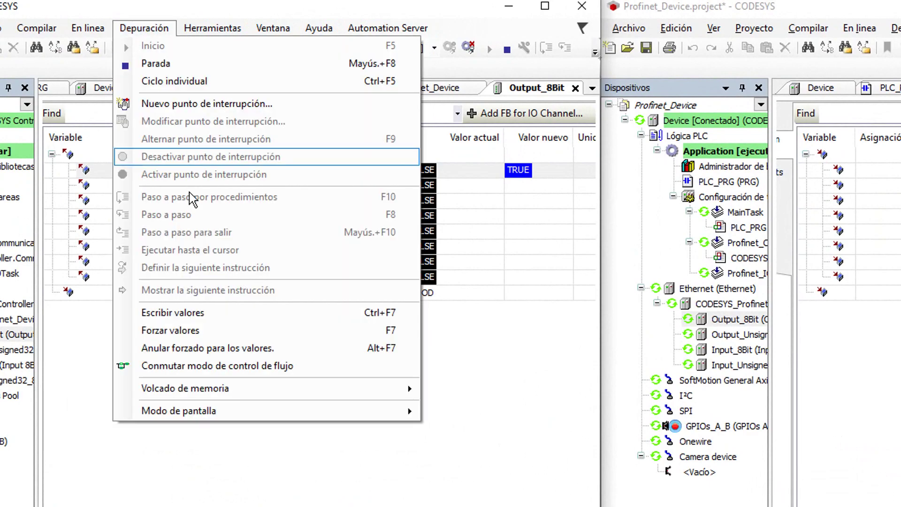
click(384, 312)
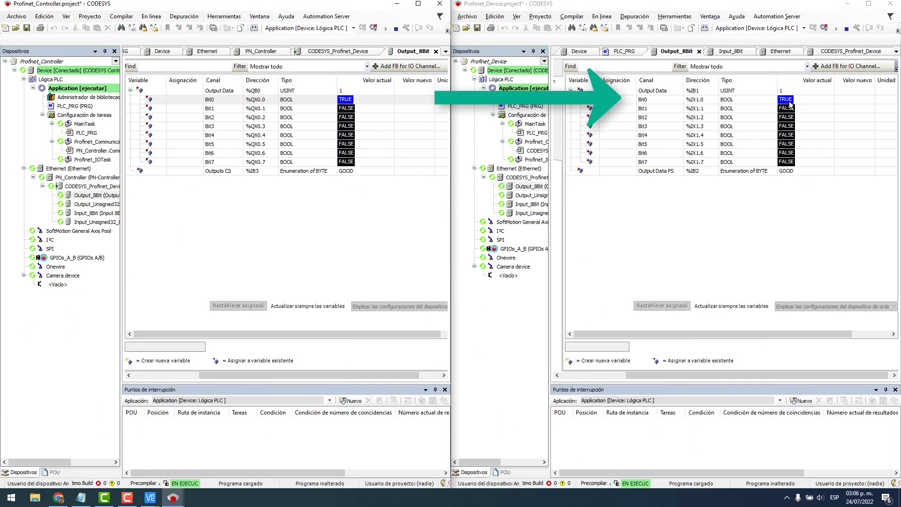
Write TRUE to Bit1, Bit3 and Bit5 of the controller's Output_8Bit module, and collapse Output Data in both projects.
double_click(404, 109)
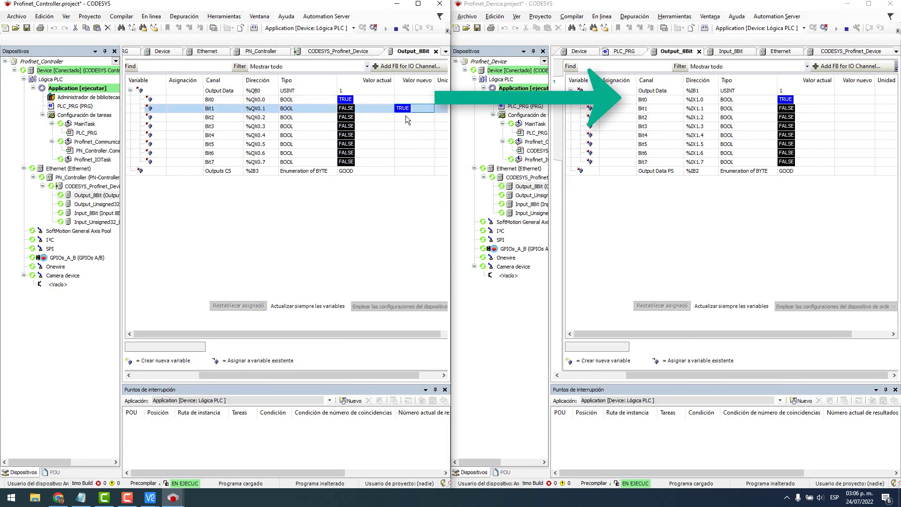
double_click(405, 125)
double_click(404, 144)
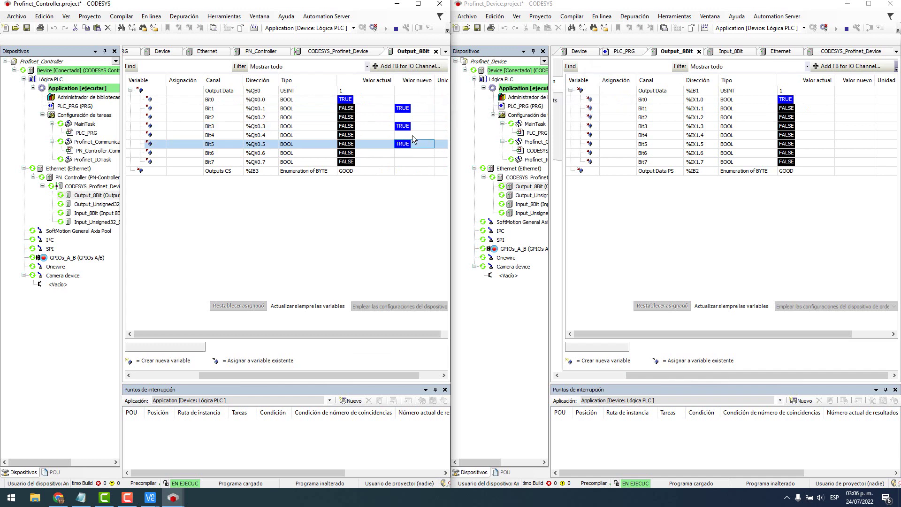
key(ctrl+F7)
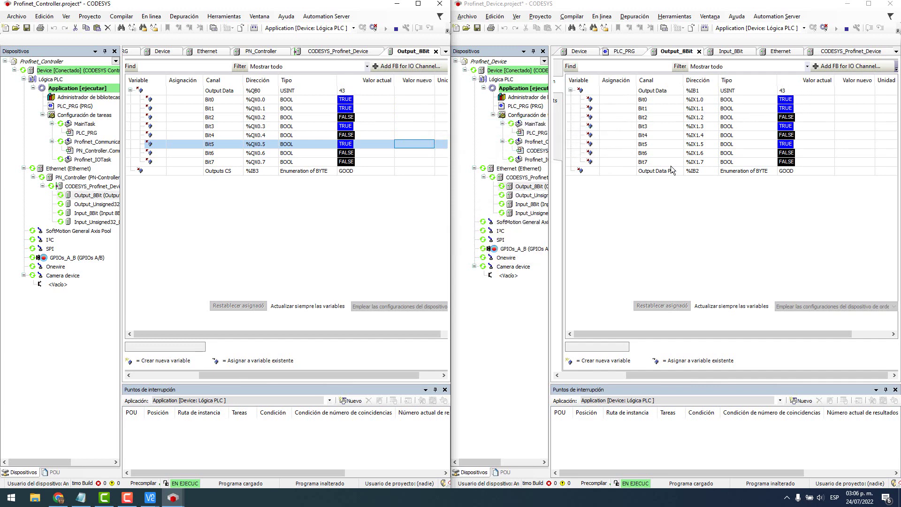
click(571, 92)
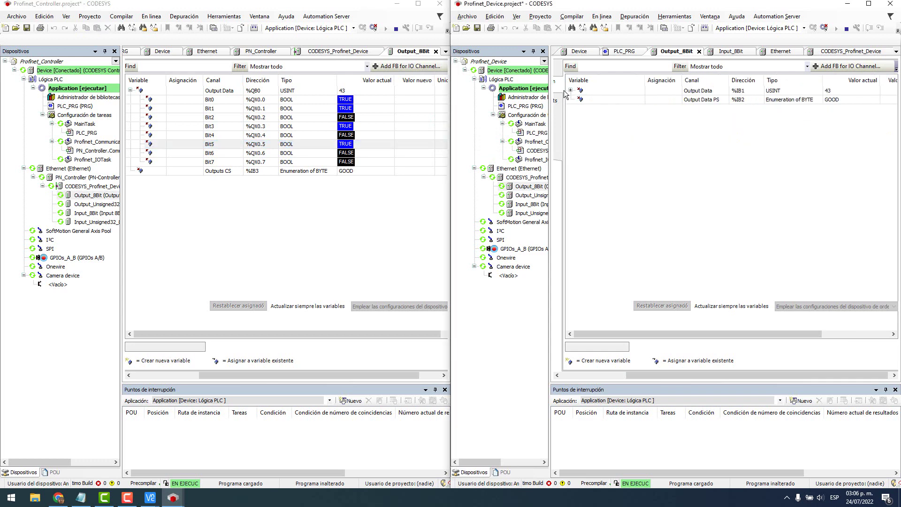
click(131, 91)
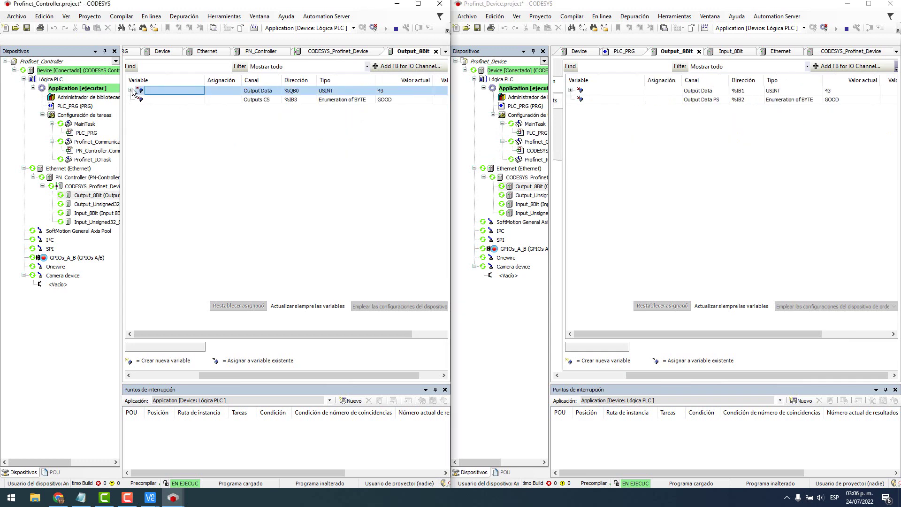
Show the I/O mapping of the Output_Unsigned32_8 module in both projects and expand its eight output channels.
double_click(75, 206)
click(186, 85)
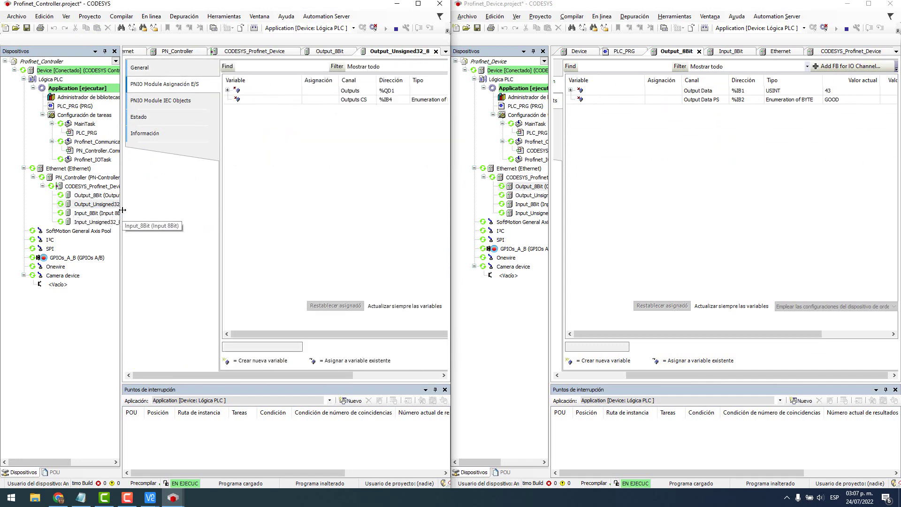
click(230, 90)
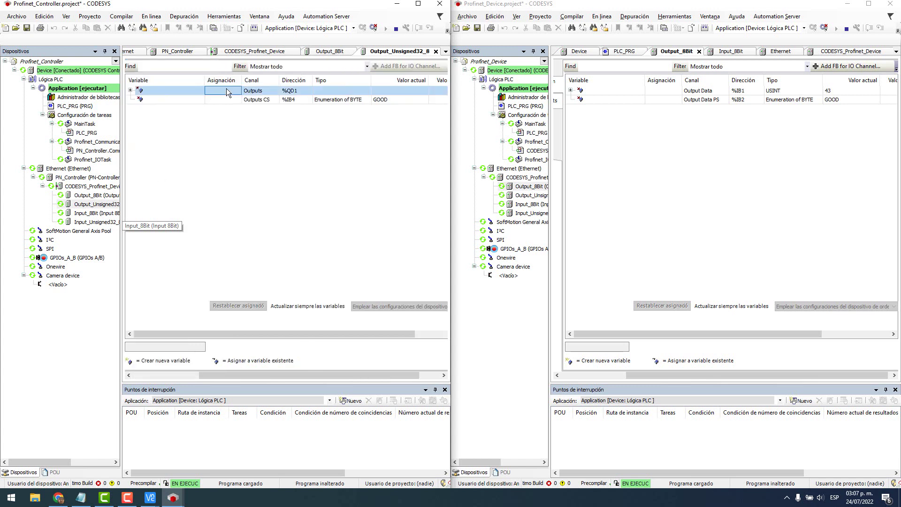
click(130, 90)
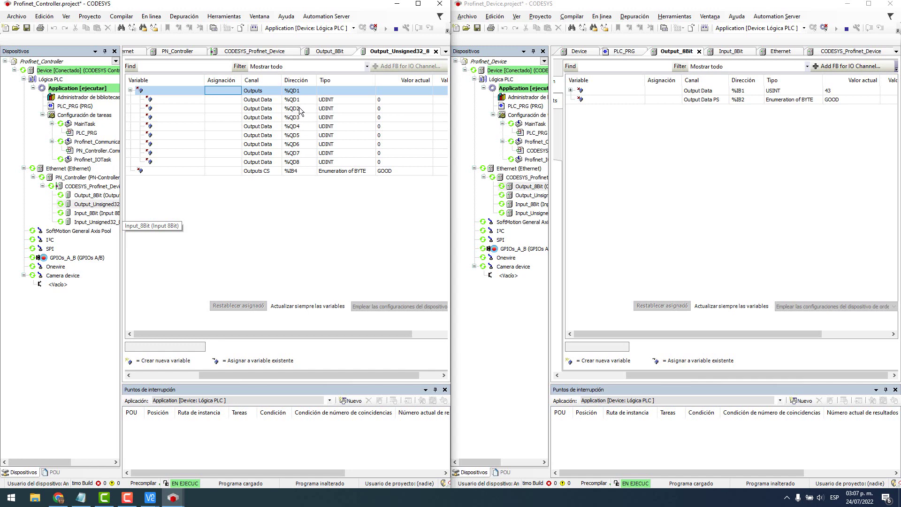
click(295, 162)
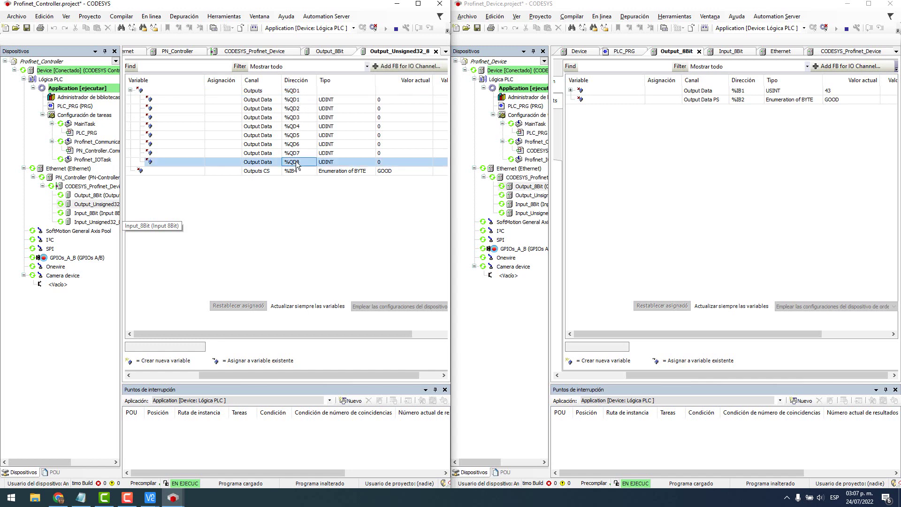
double_click(528, 195)
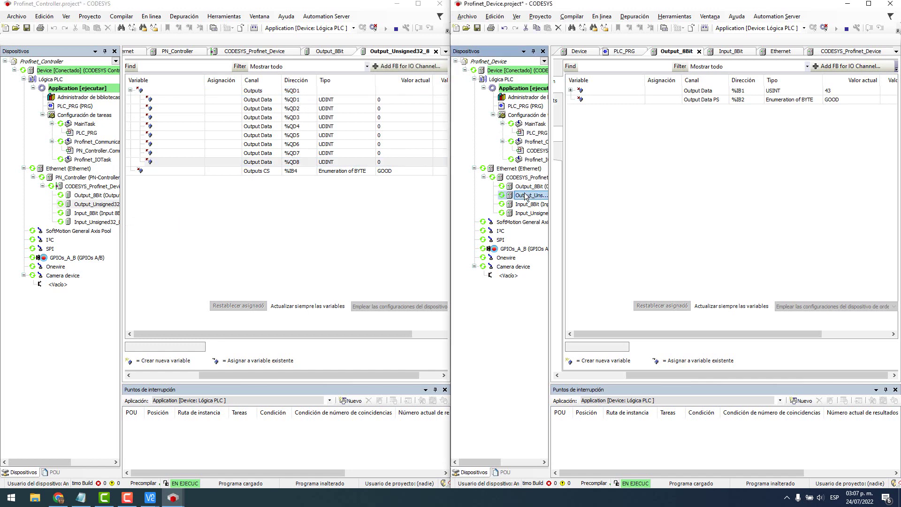
click(600, 84)
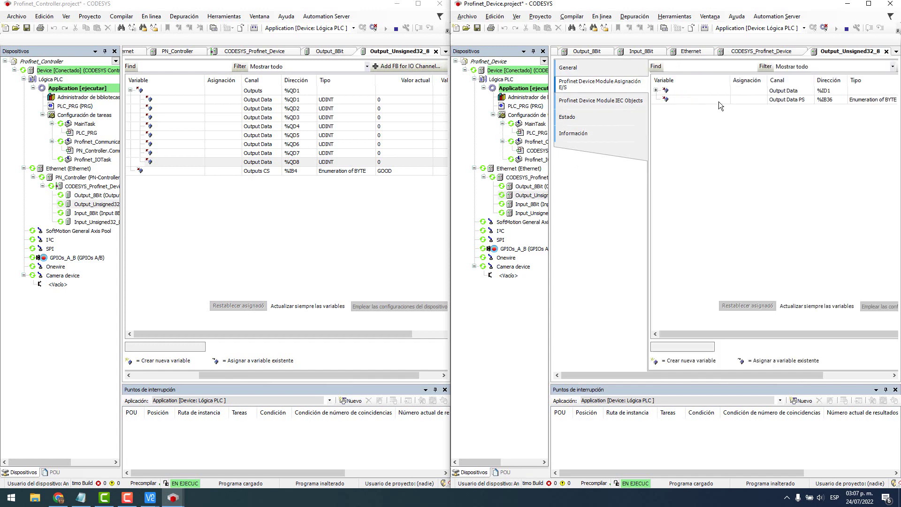
click(656, 90)
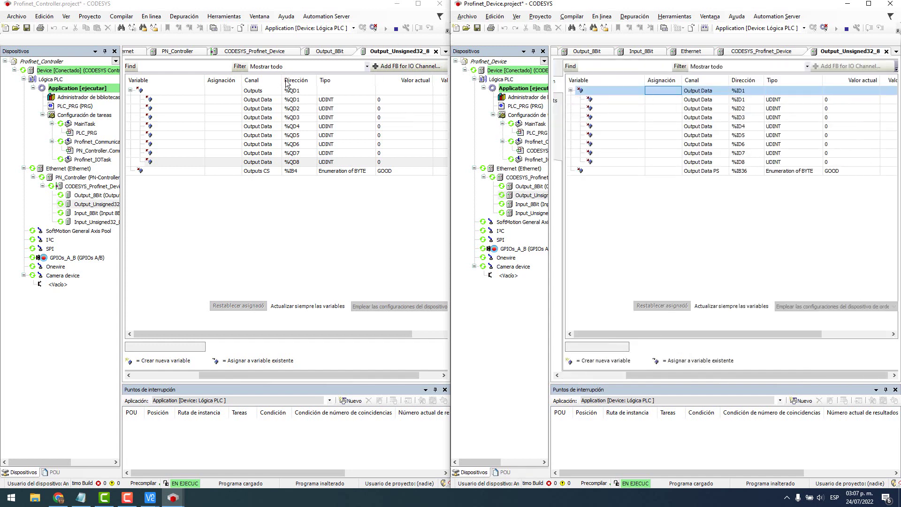
Set new values 10, 20, 30, 40, 50, 60, 70 and 80 for the controller's output channels %QD1 to %QD8 and write them to the PLC.
right_click(199, 85)
click(179, 85)
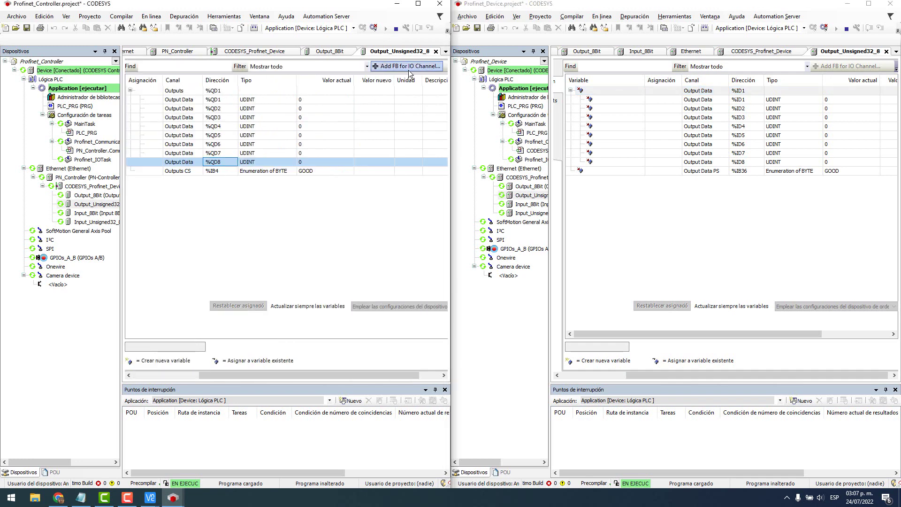
click(364, 97)
click(364, 97)
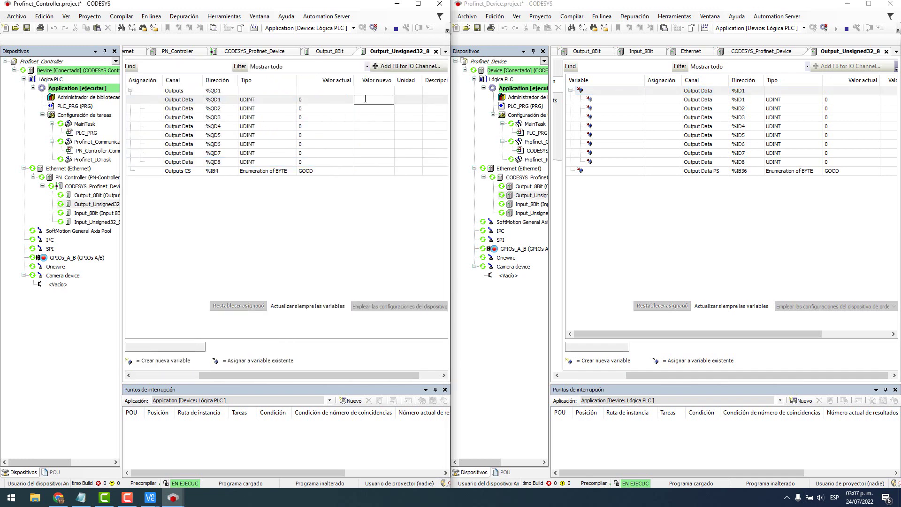
text(10)
key(Return)
text(20)
key(Return)
text(30)
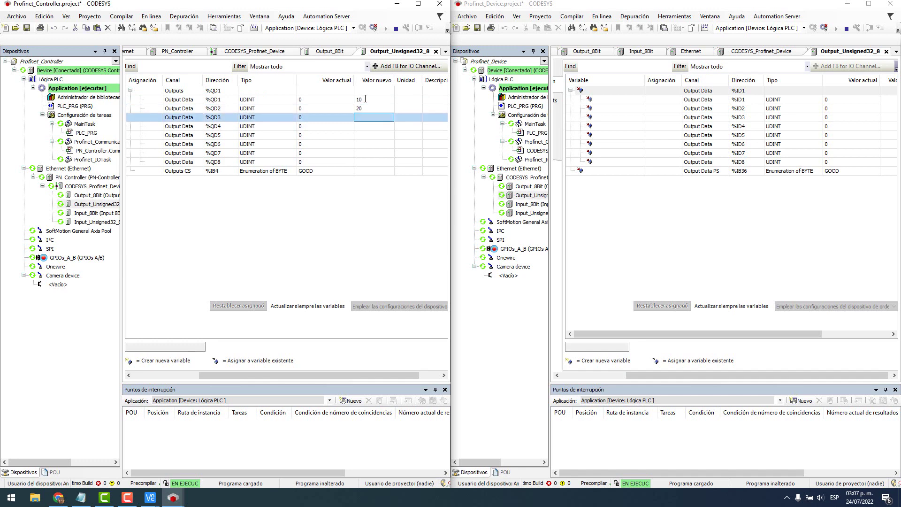
key(Return)
text(40)
key(Return)
text(50)
key(Return)
text(60)
key(Return)
text(70)
key(Return)
text(80)
key(Return)
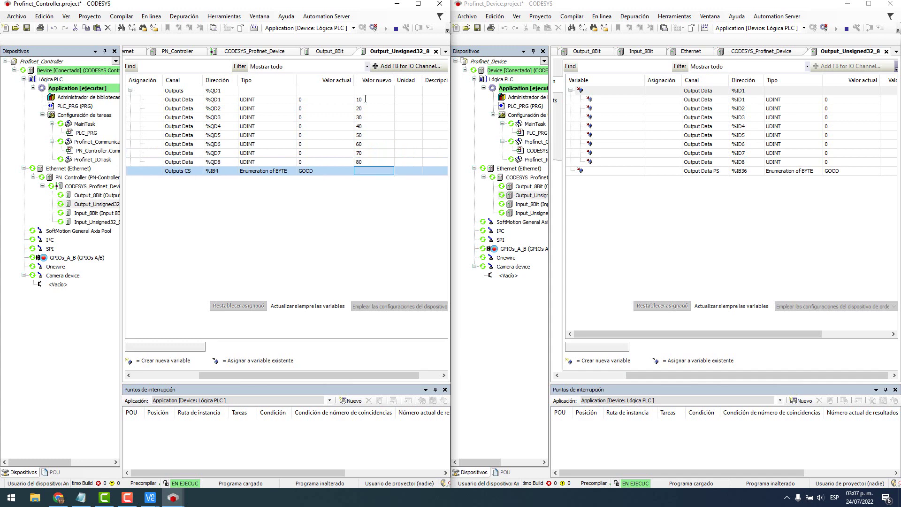
click(184, 16)
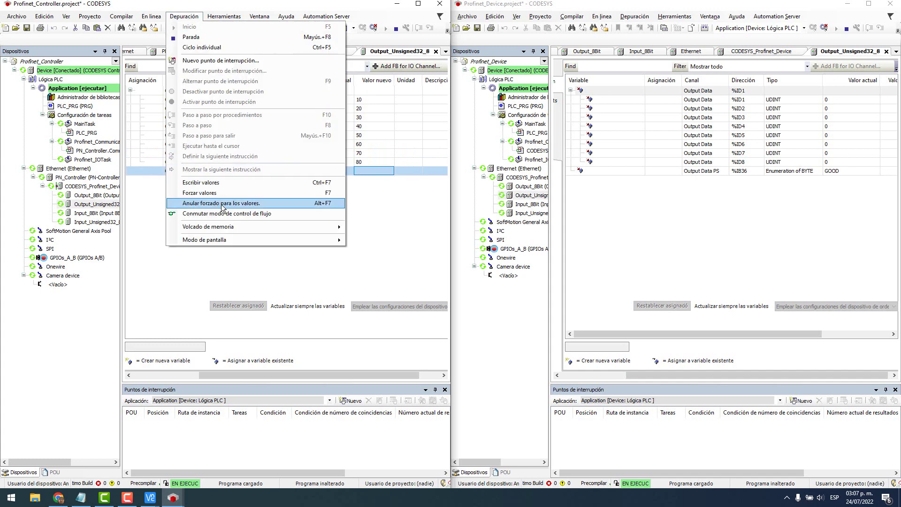
click(329, 183)
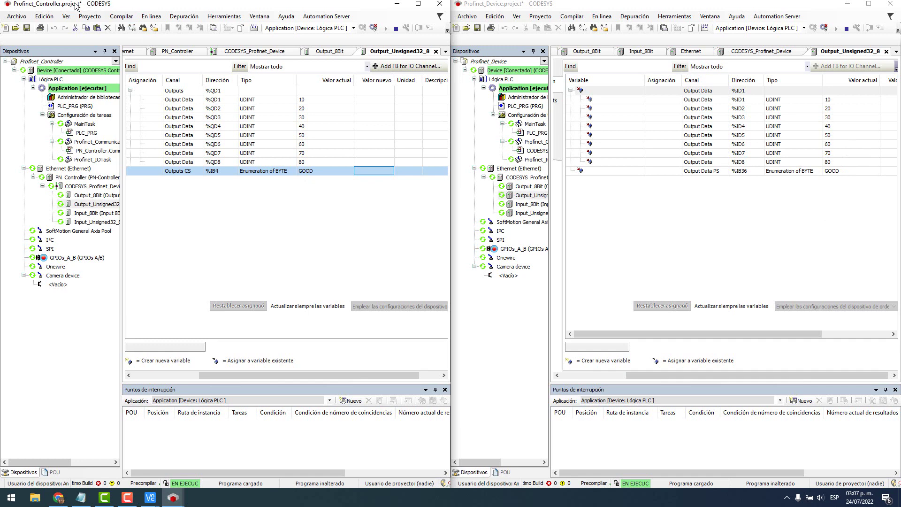
click(244, 29)
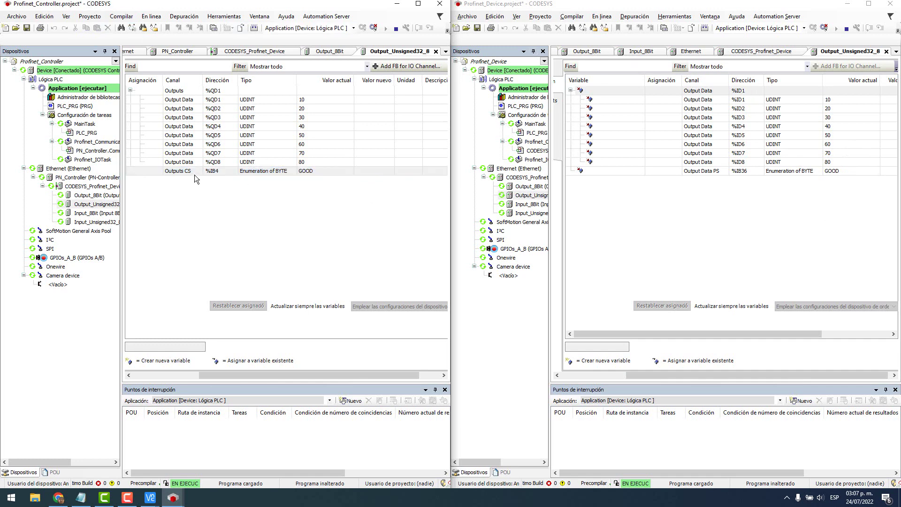
Show the I/O mapping of the Input_8Bit module in Profinet_Controller and expand Input Data into its bits.
double_click(89, 213)
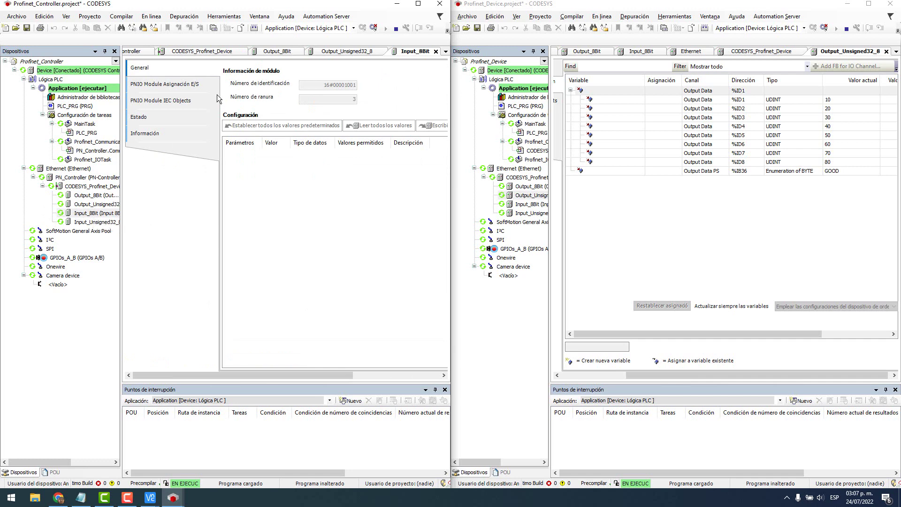
click(188, 84)
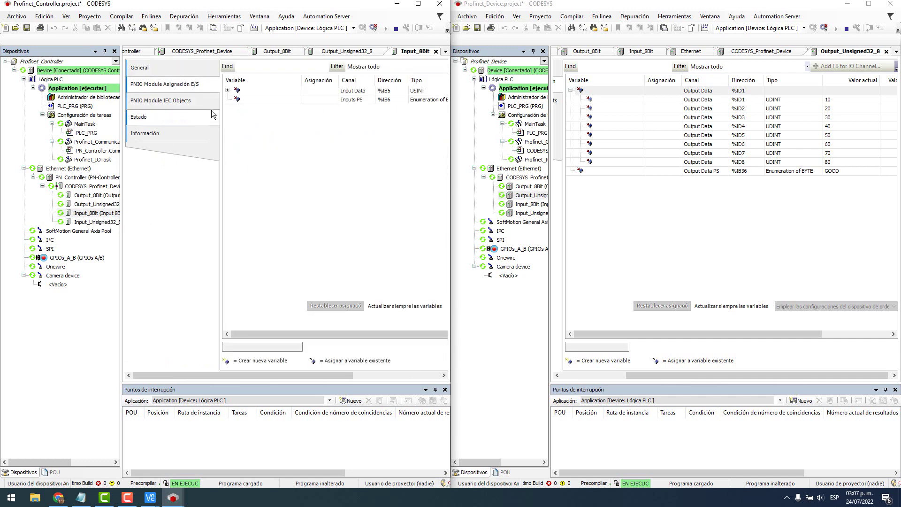
click(130, 90)
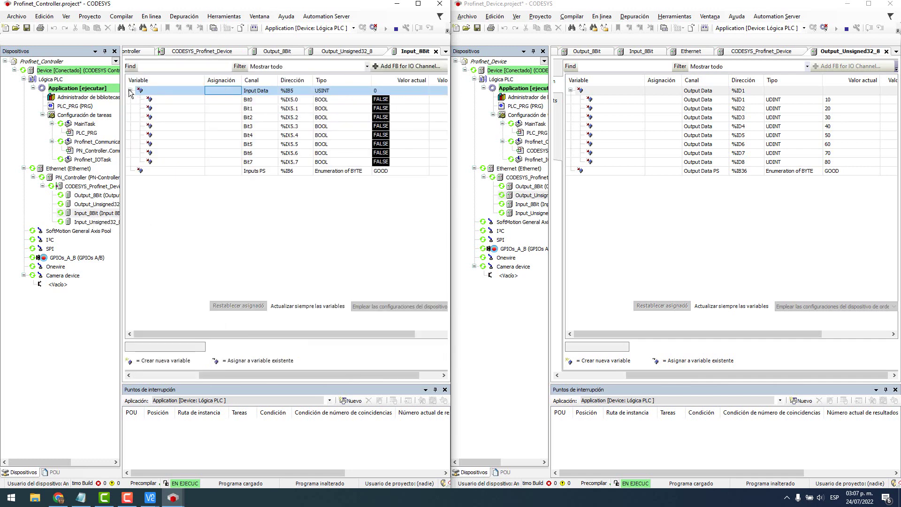
Narrow the Asignación column in the controller's Input_8Bit mapping to bring the Valor nuevo column into view.
drag(205, 84, 165, 83)
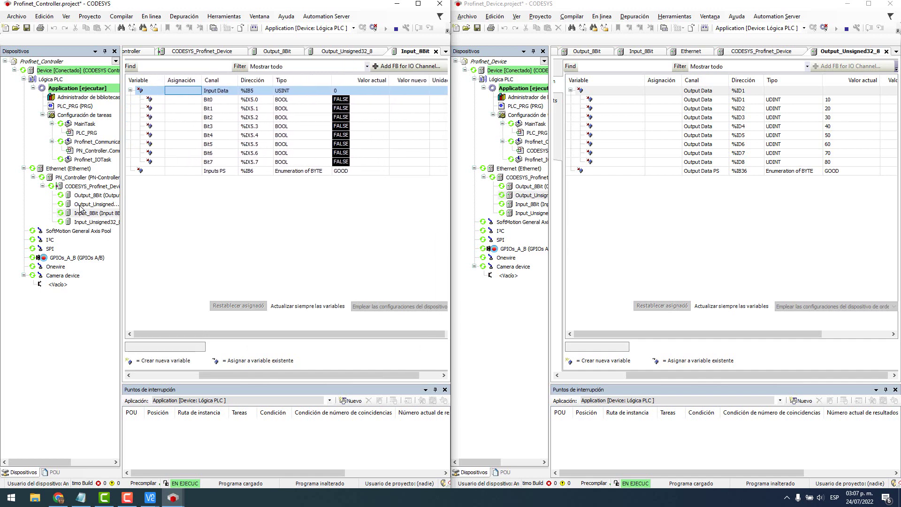
double_click(404, 99)
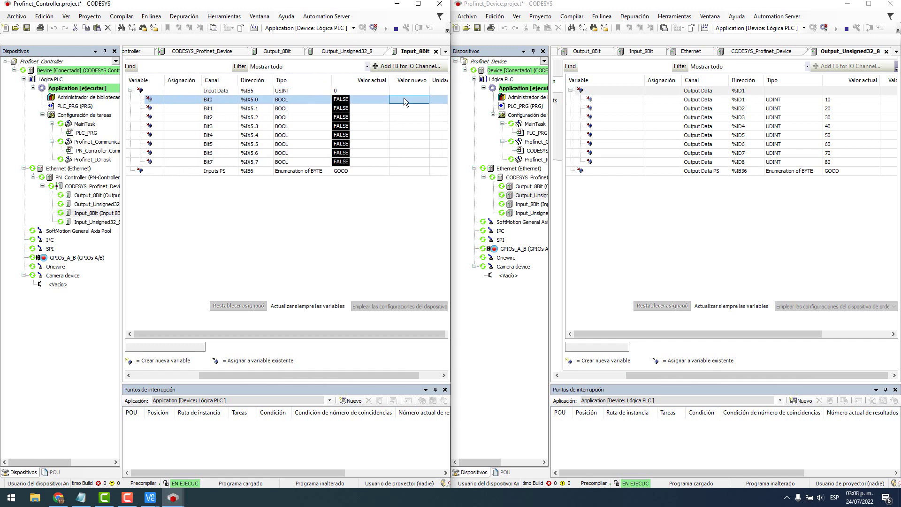
click(235, 6)
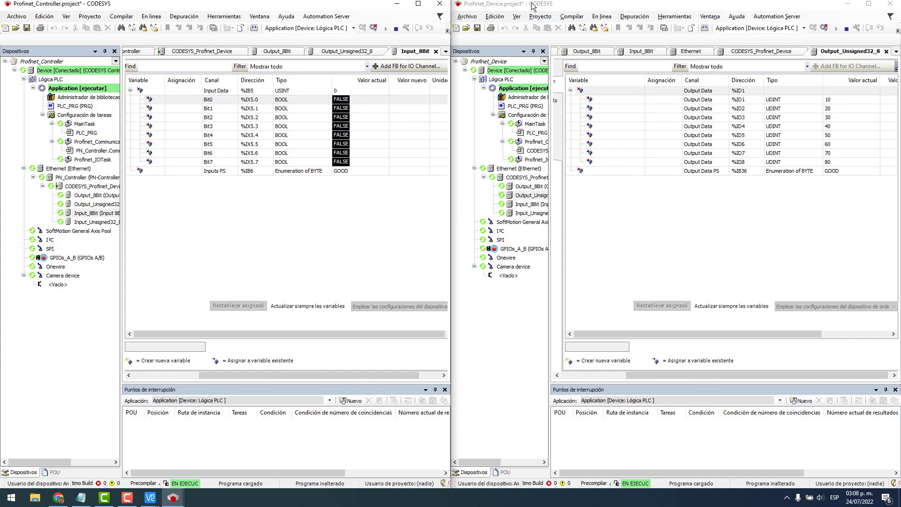
Show the I/O mapping of the Input_8Bit module in the Profinet_Device project.
click(498, 6)
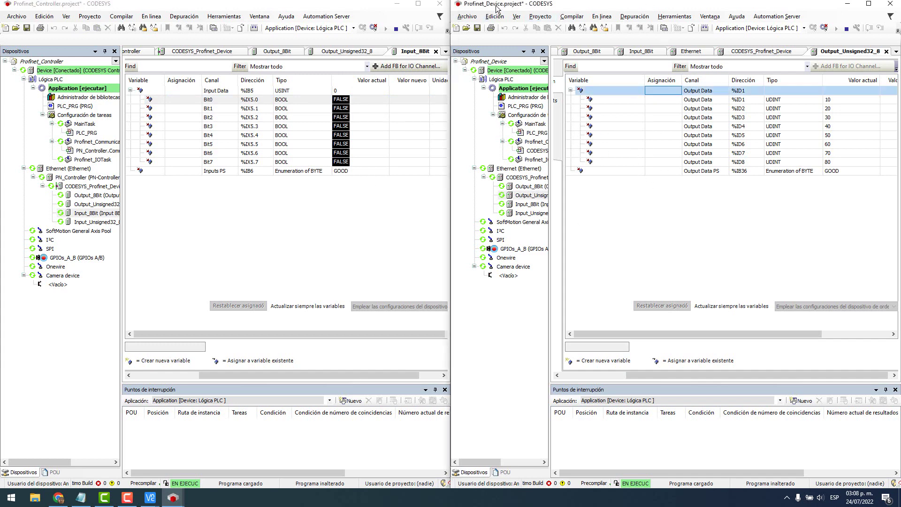
double_click(526, 204)
click(525, 207)
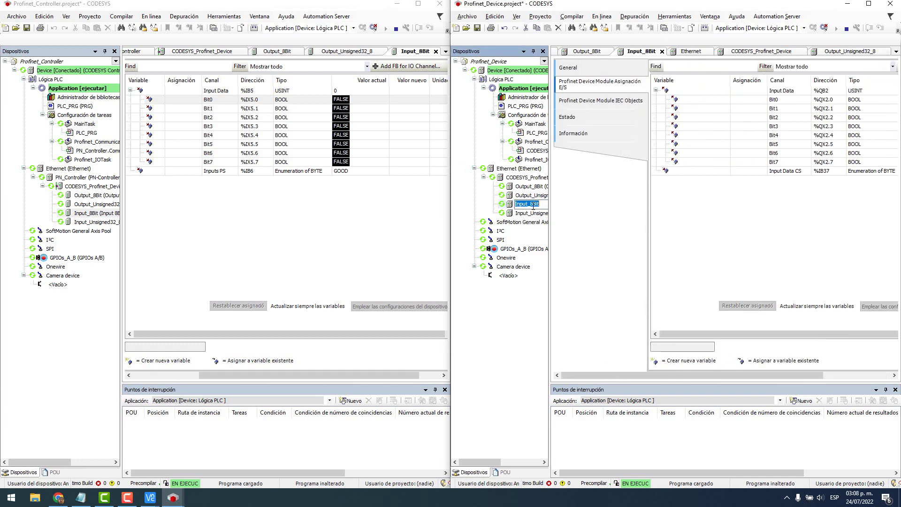
click(670, 93)
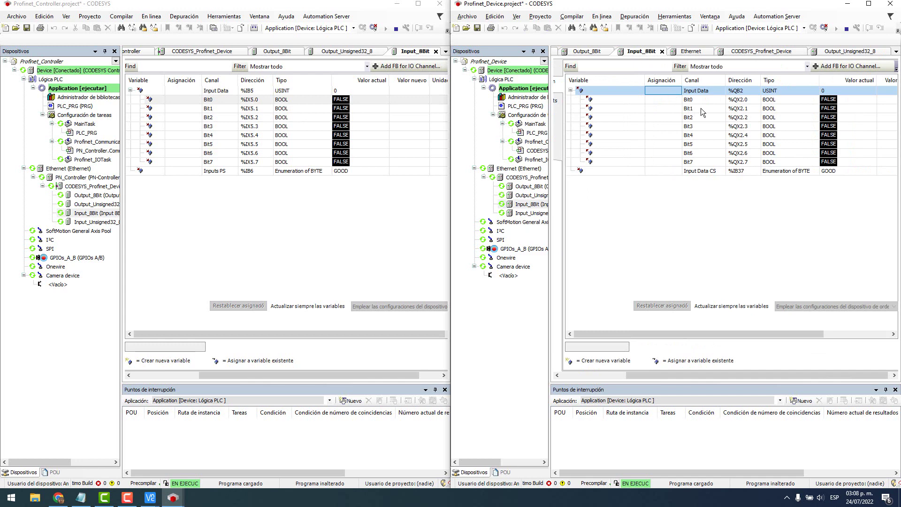
Write TRUE to Bit0 and then to Bit7 of the device's Input_8Bit module.
click(743, 101)
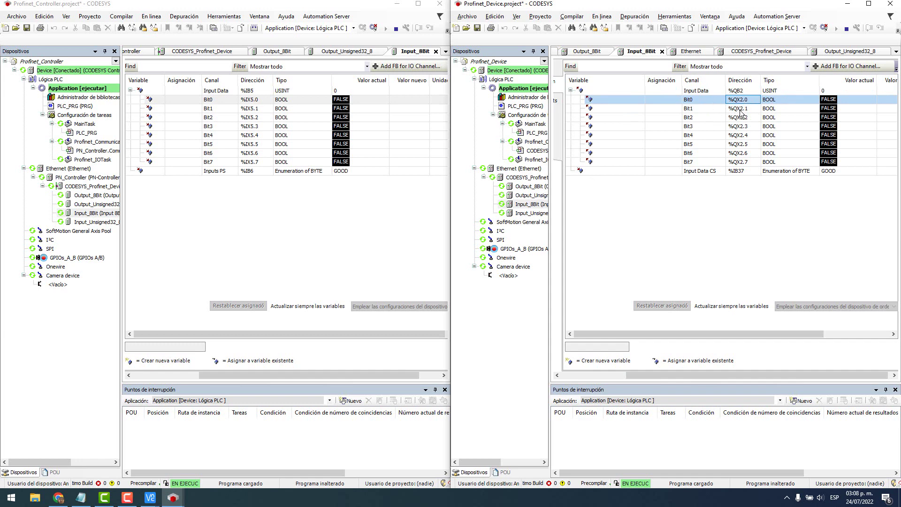
click(884, 100)
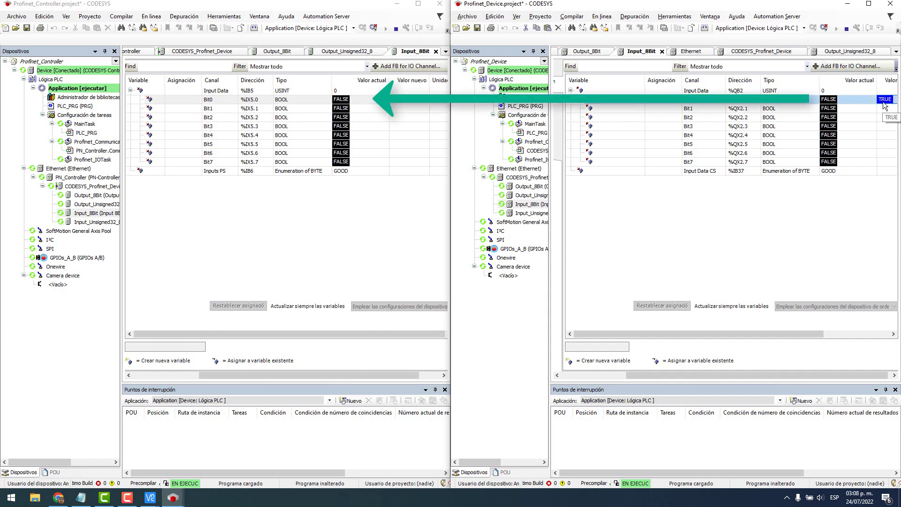
key(ctrl+F7)
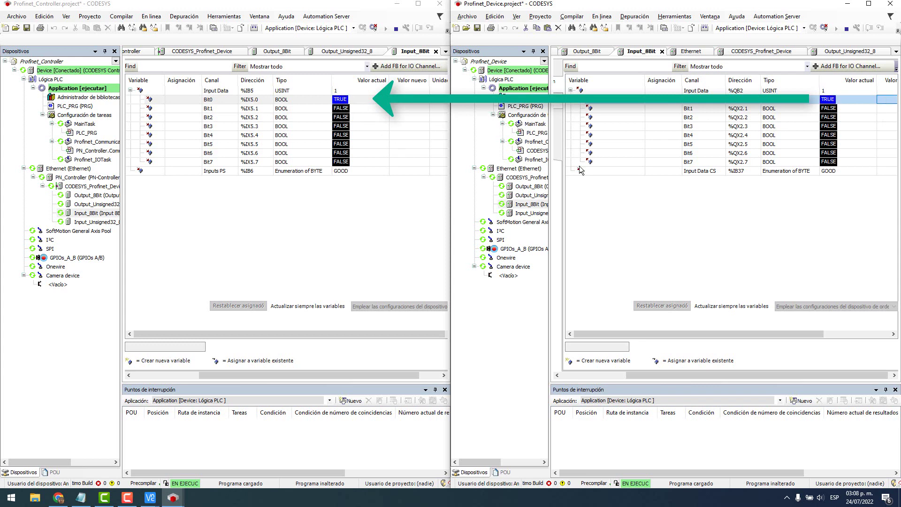
double_click(889, 162)
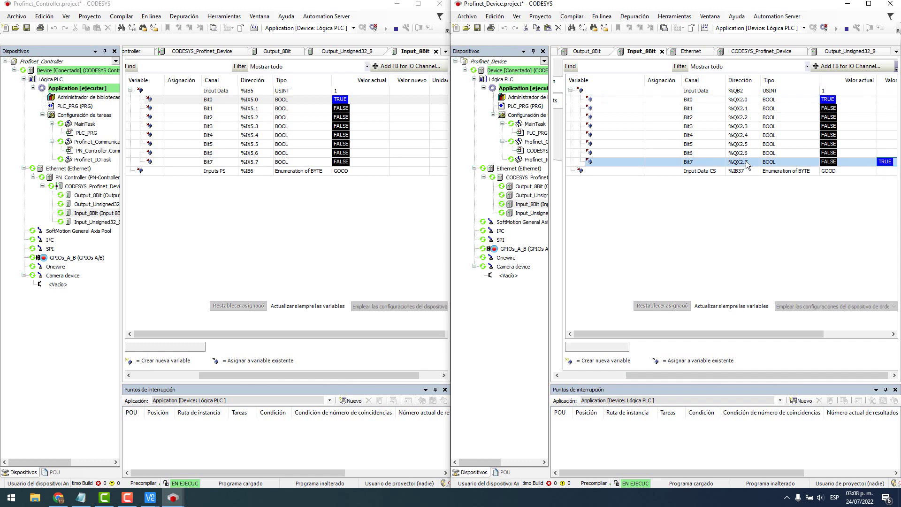
key(ctrl+F7)
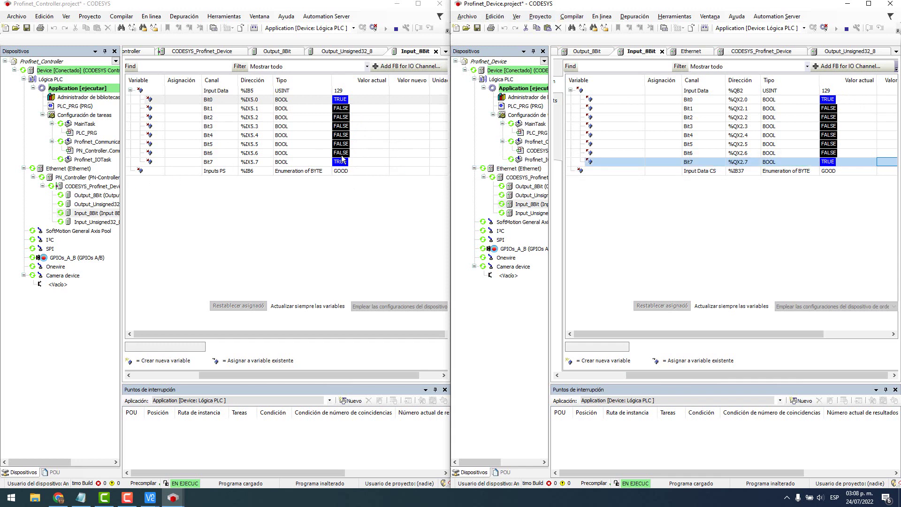
Show the I/O mapping of the Input_Unsigned32_8 module in both projects and expand its eight input channels.
double_click(529, 213)
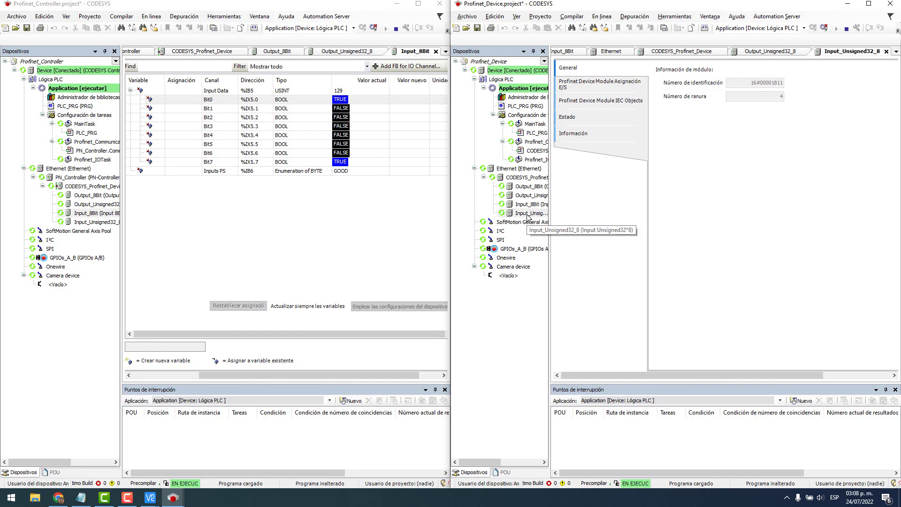
double_click(85, 222)
click(170, 90)
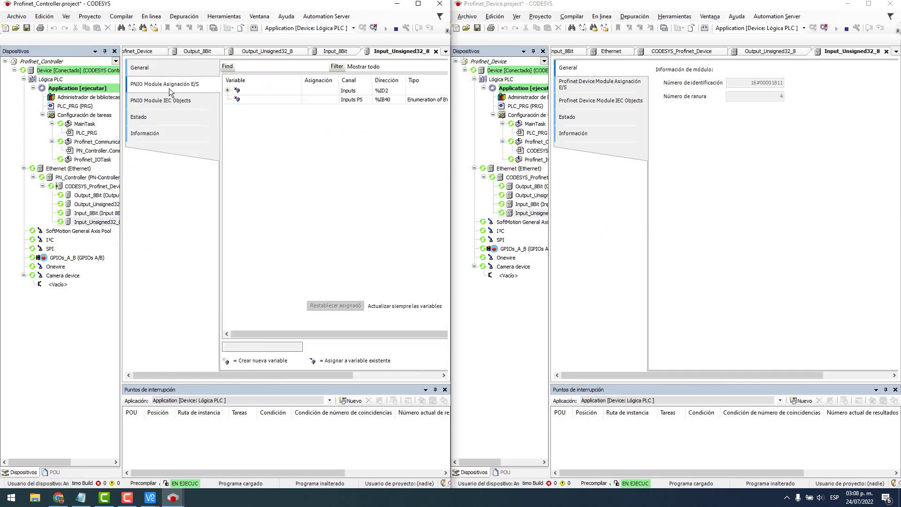
click(228, 90)
click(130, 91)
click(600, 85)
click(616, 104)
click(615, 87)
click(643, 92)
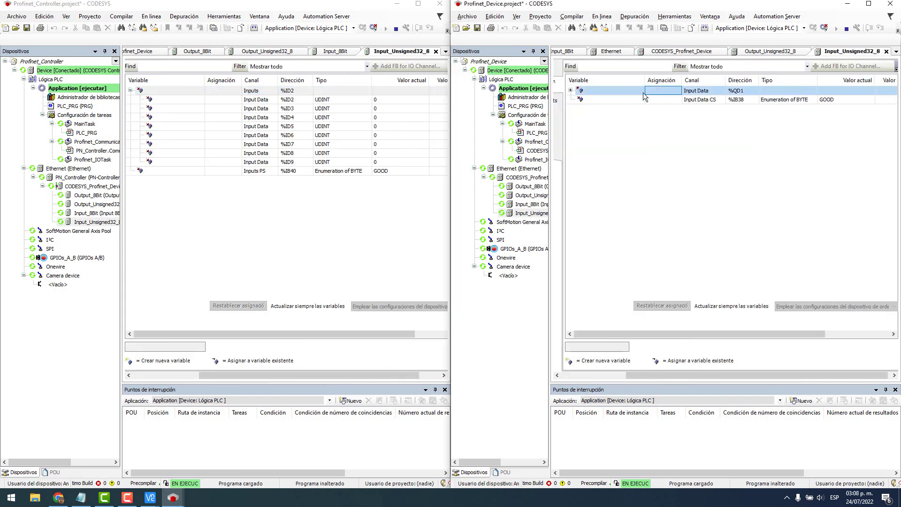
click(571, 90)
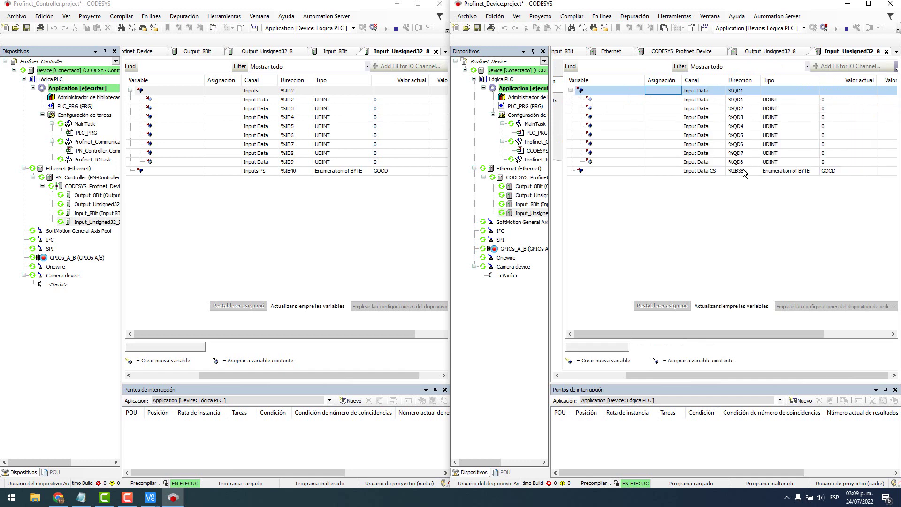
Write 80 to channel %QD1 of the device's Input_Unsigned32_8 module and select the matching %ID2 value in the controller.
click(881, 103)
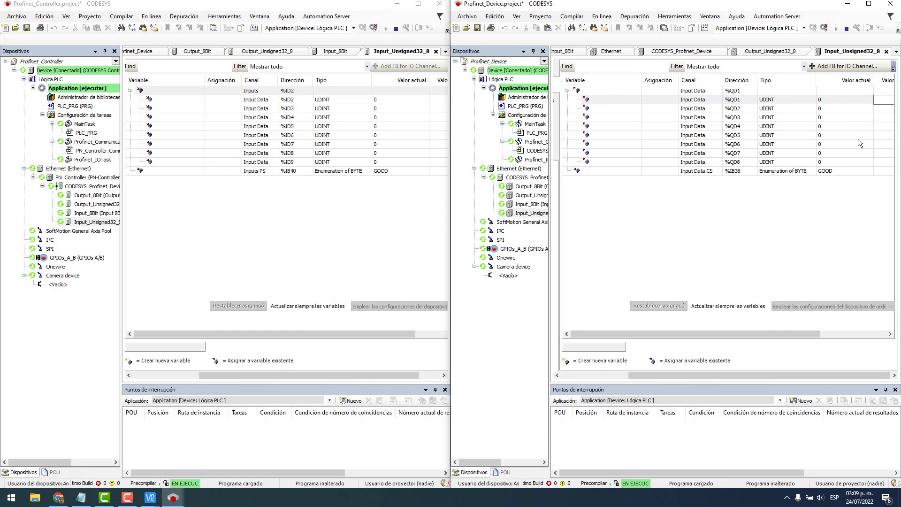
text(80)
key(Return)
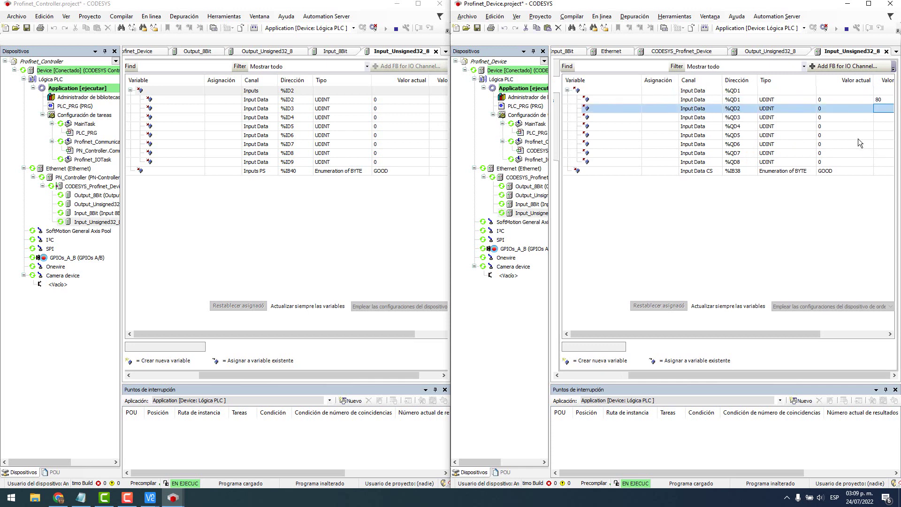
key(ctrl+F7)
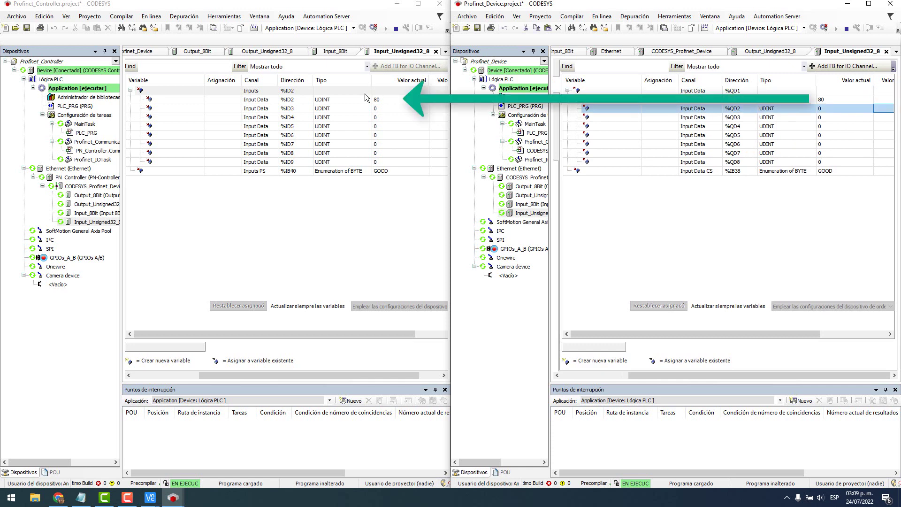
click(384, 100)
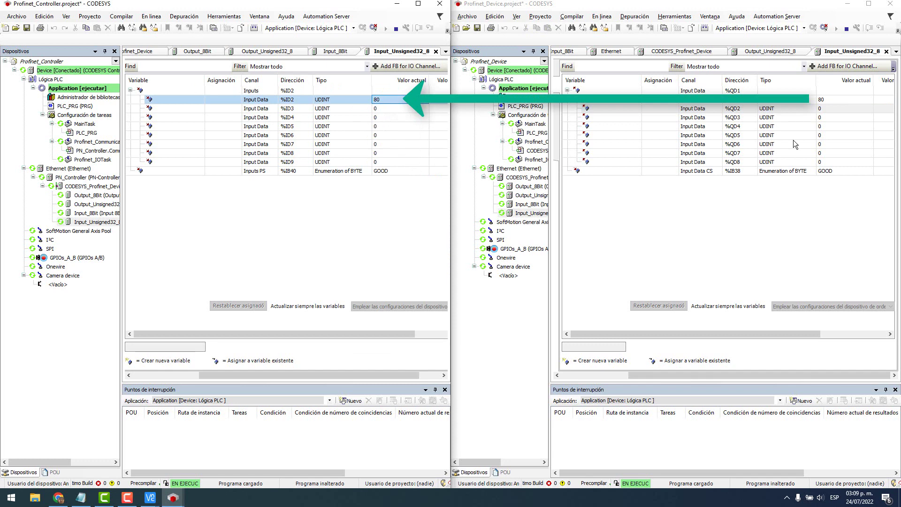
Write 199 to channel %QD2 of the device's Input_Unsigned32_8 module.
click(885, 109)
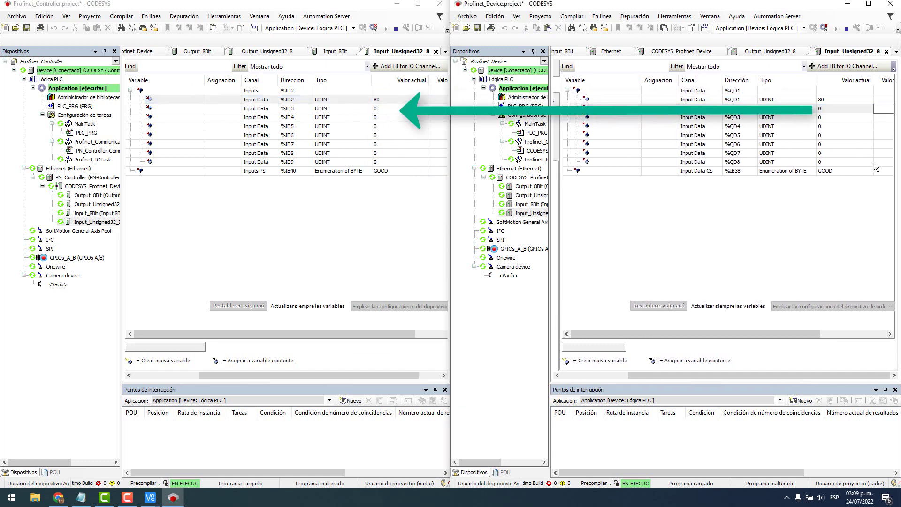
text(199)
key(Return)
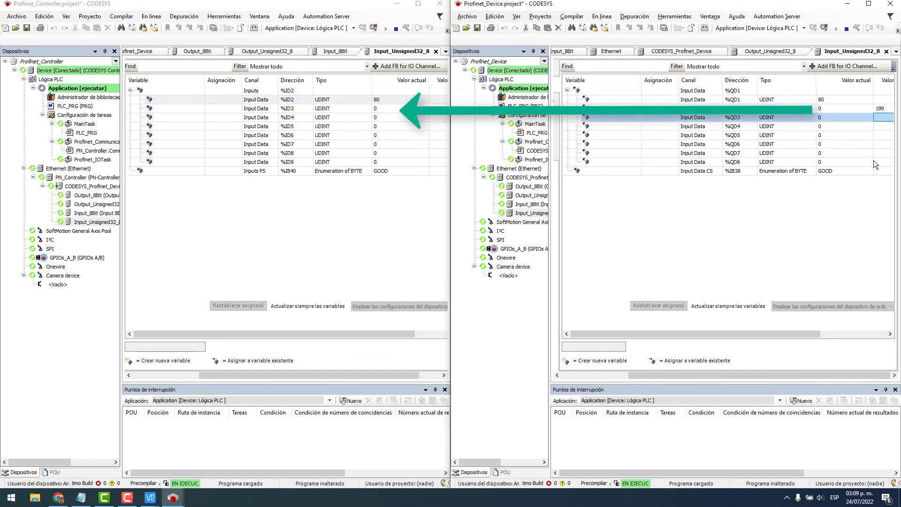
key(ctrl+F7)
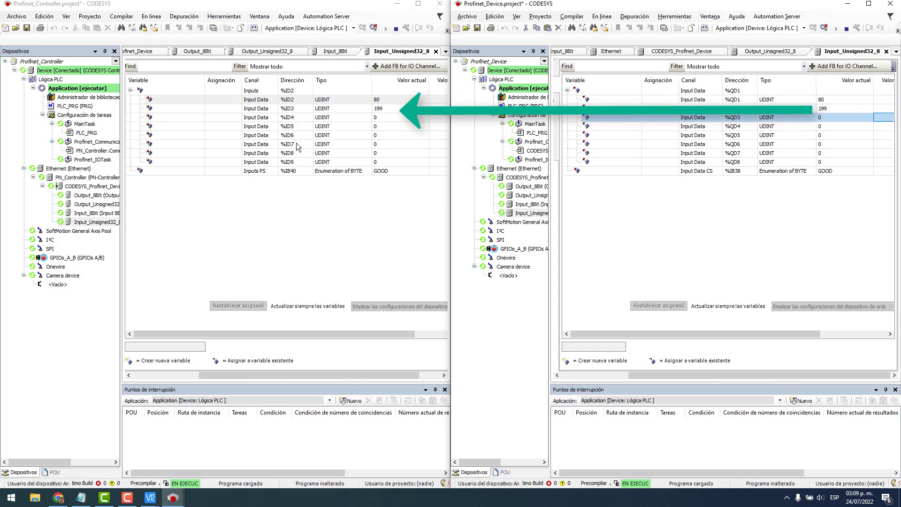